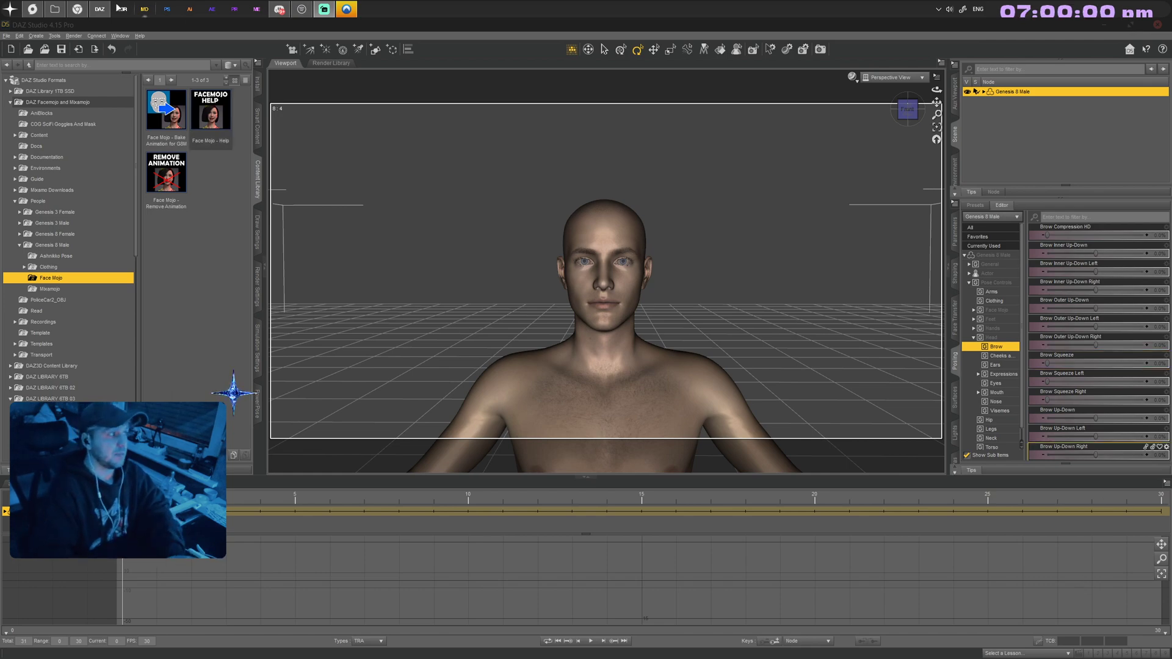
- From the Face Mojo bundle's included products, open the Genesis 8 Males Face Mojo store page
left_click(78, 9)
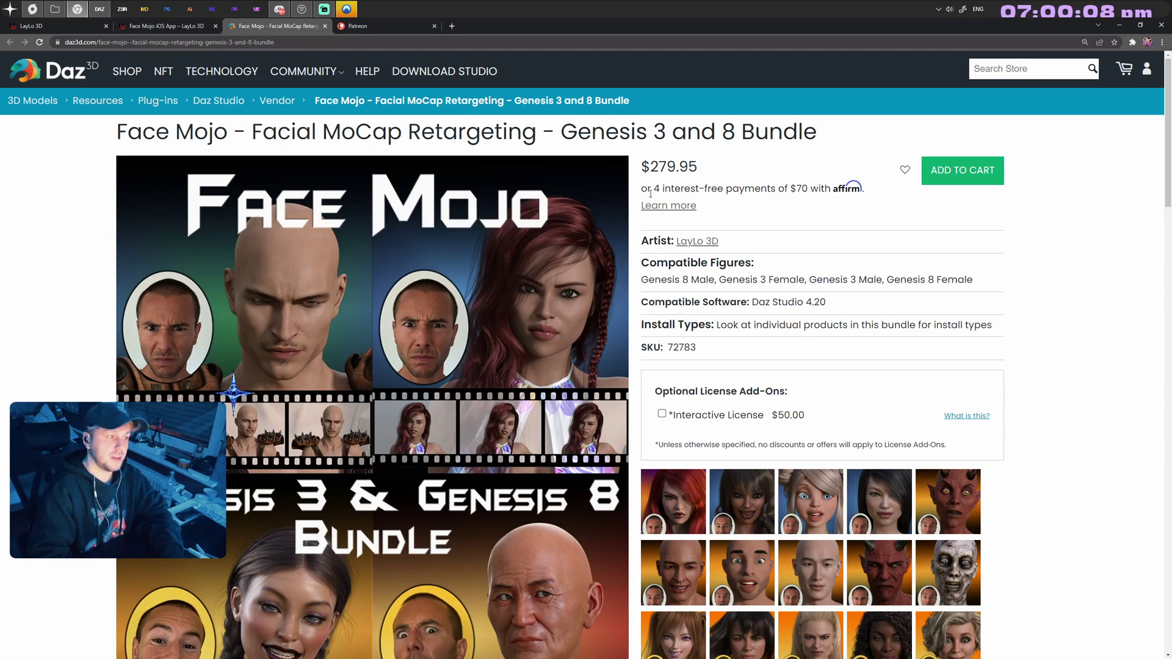
scroll(450, 326, "down", 2)
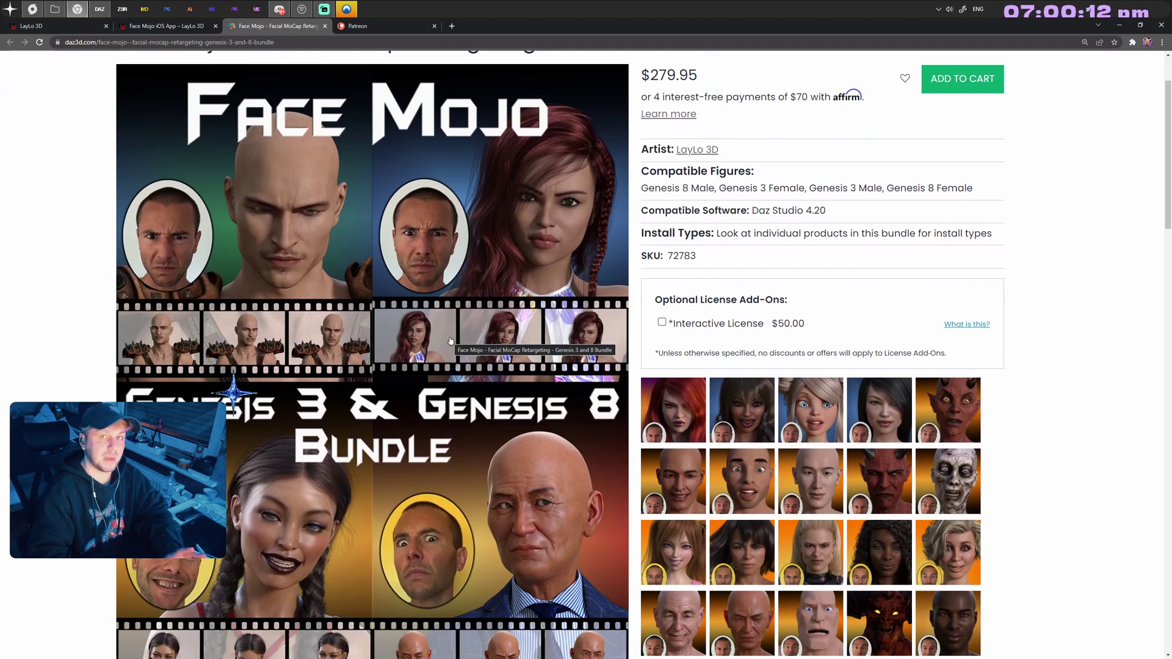
scroll(450, 339, "up", 2)
scroll(466, 424, "down", 6)
scroll(467, 423, "down", 5)
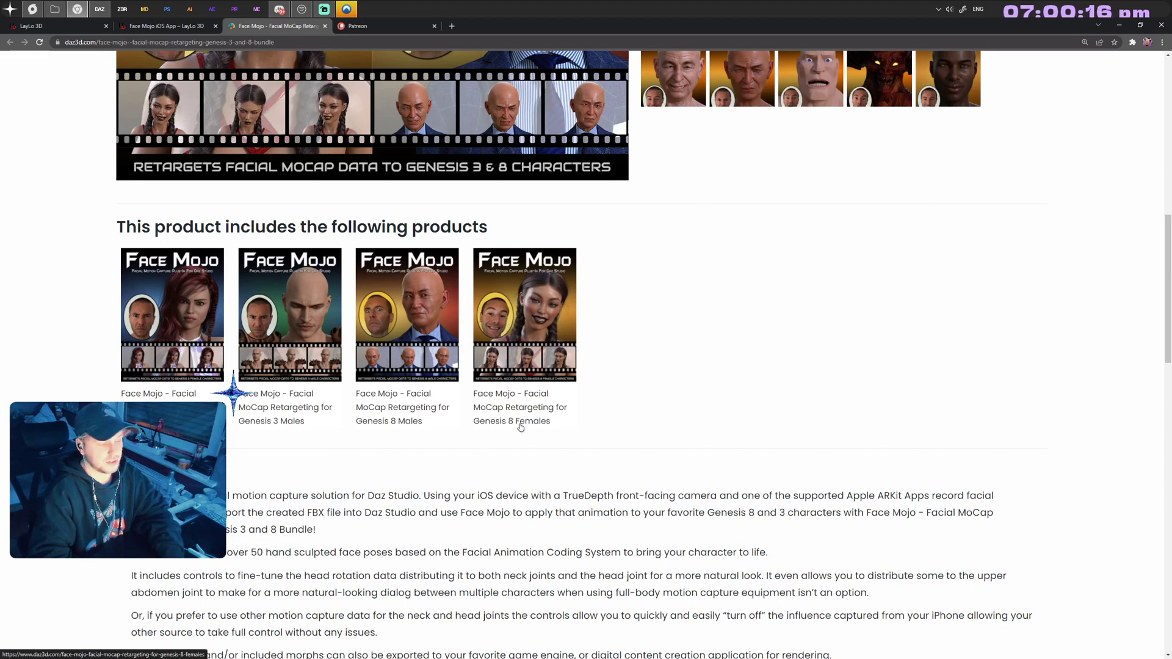
left_click(403, 410)
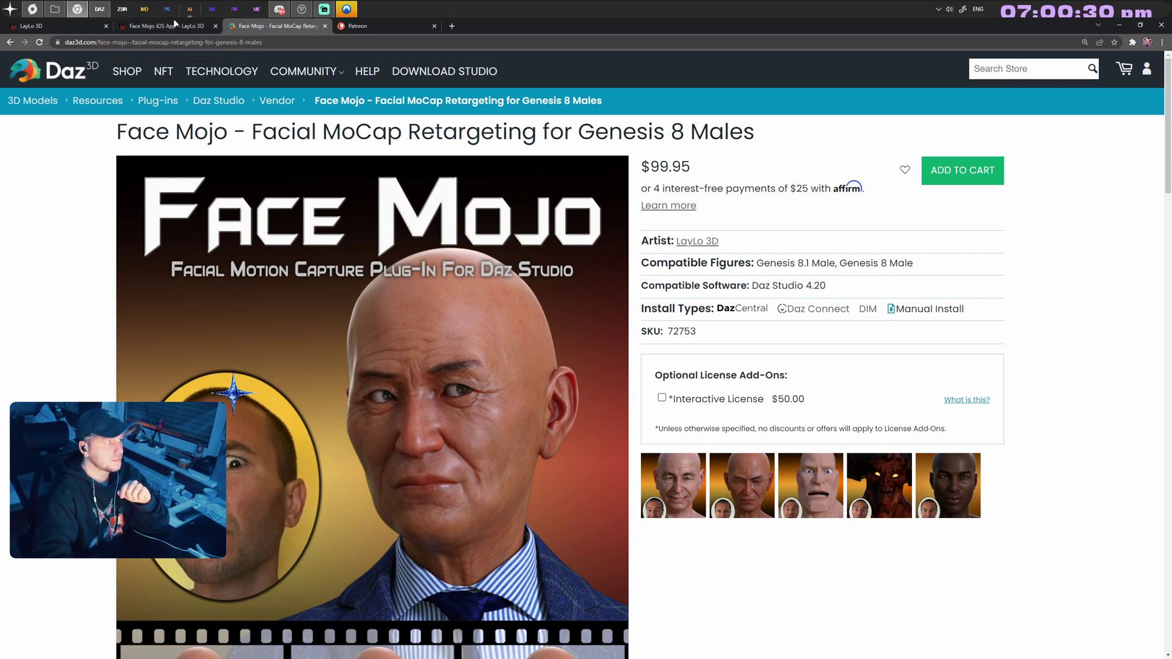
- Bring up the User Manual on LayLo3D's Face Mojo iOS App page
left_click(169, 23)
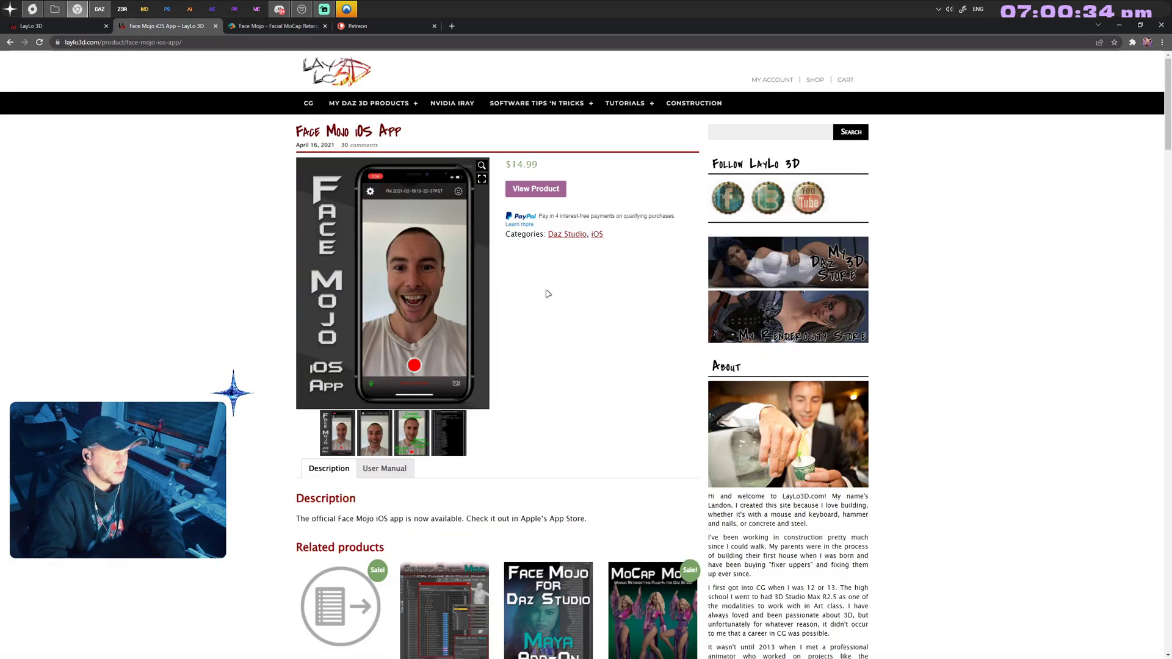
scroll(600, 308, "down", 3)
left_click(391, 284)
scroll(549, 329, "up", 3)
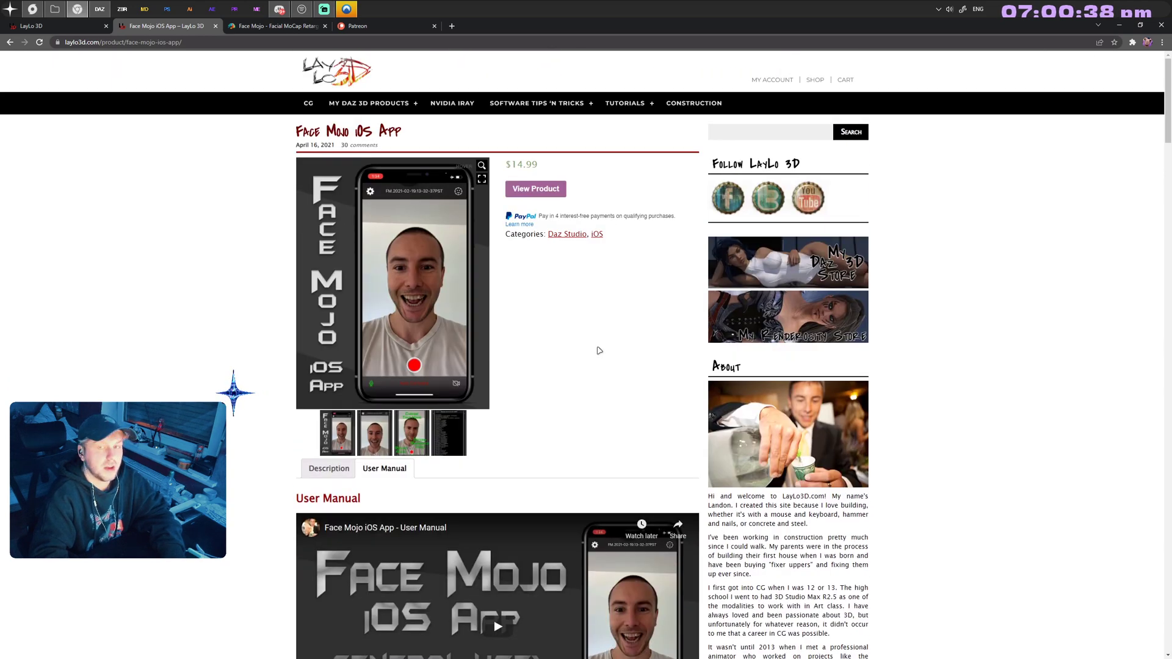
scroll(601, 349, "down", 3)
- Open the user manual video on YouTube, pause it, and return to the Genesis 8 Males page
left_click(399, 345)
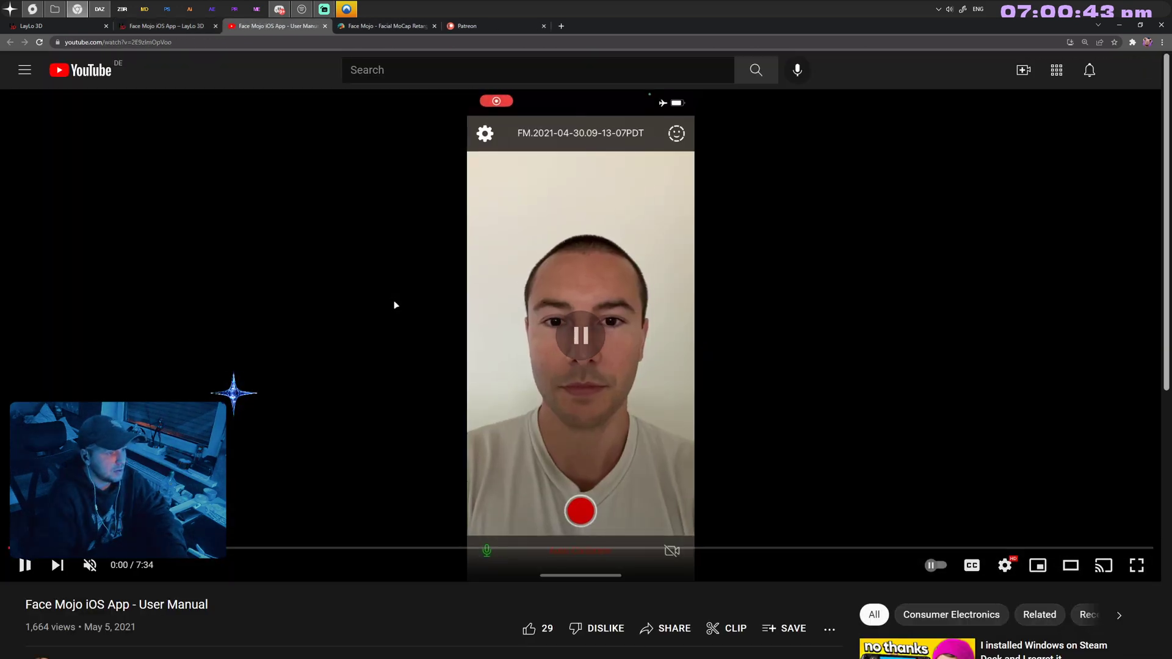
left_click(395, 305)
scroll(354, 353, "down", 4)
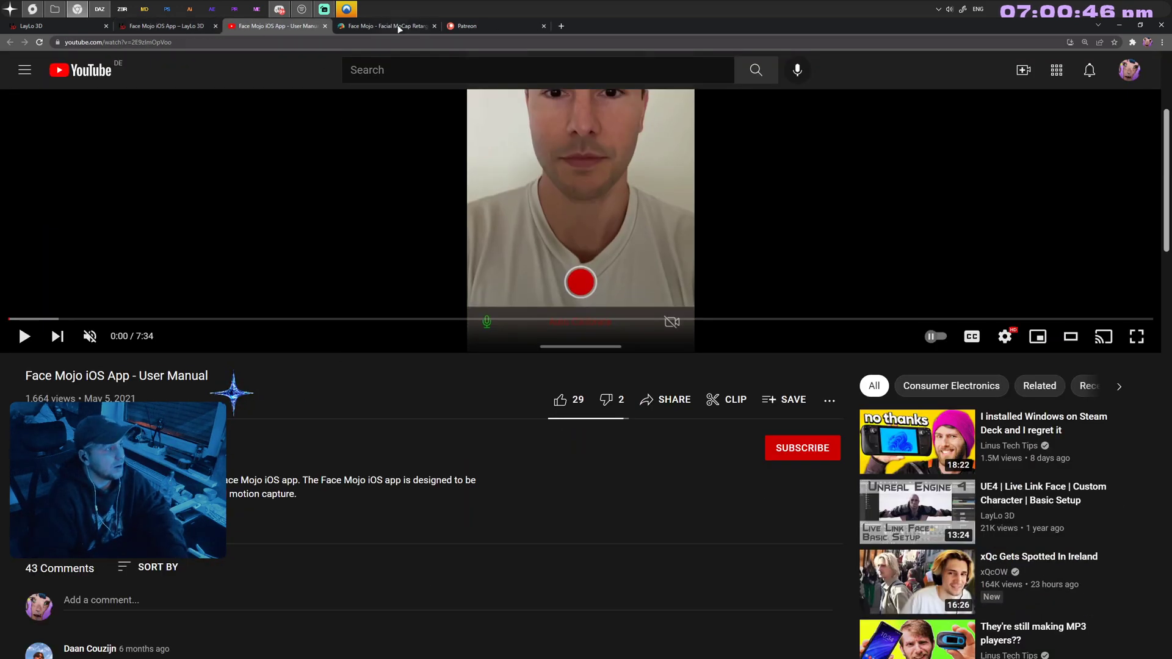
left_click(390, 26)
scroll(549, 271, "down", 20)
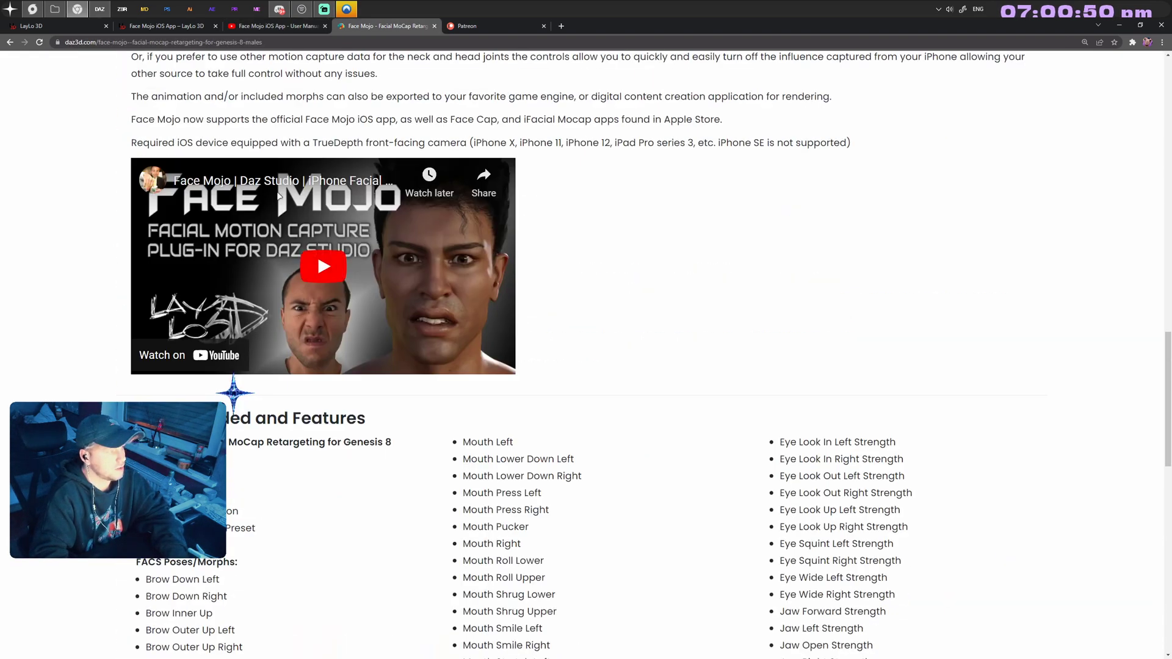
- Watch the Face Mojo iPhone Facial Motion Capture demo on YouTube, pause it, and return to DAZ Studio
left_click(278, 185)
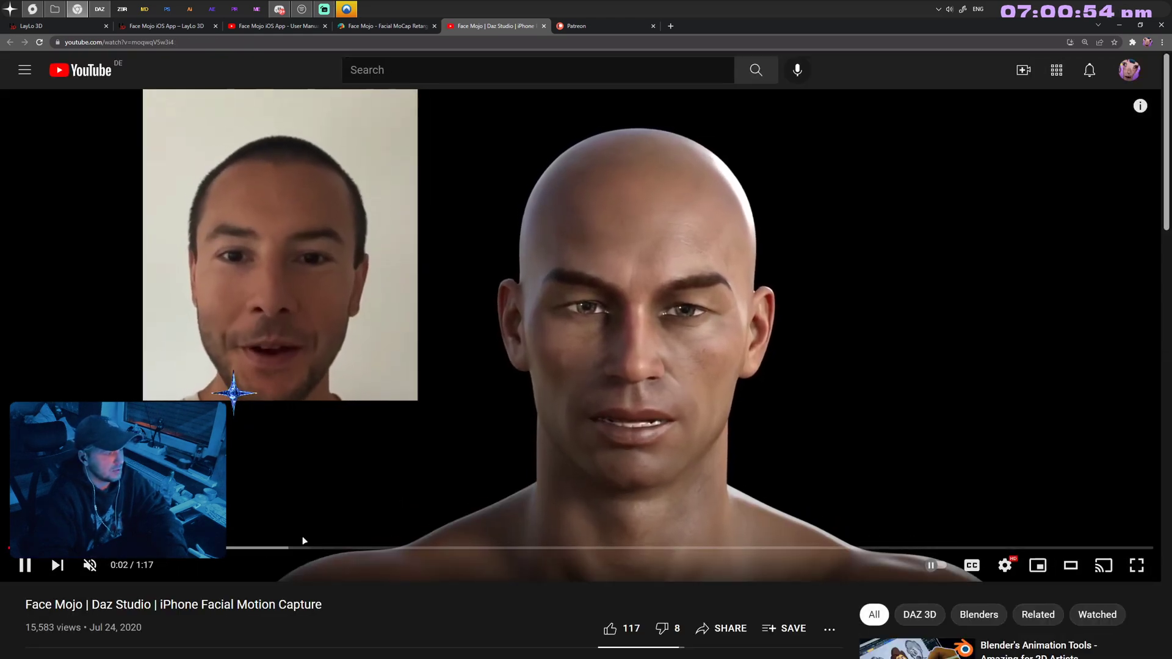
left_click(345, 465)
scroll(387, 467, "down", 4)
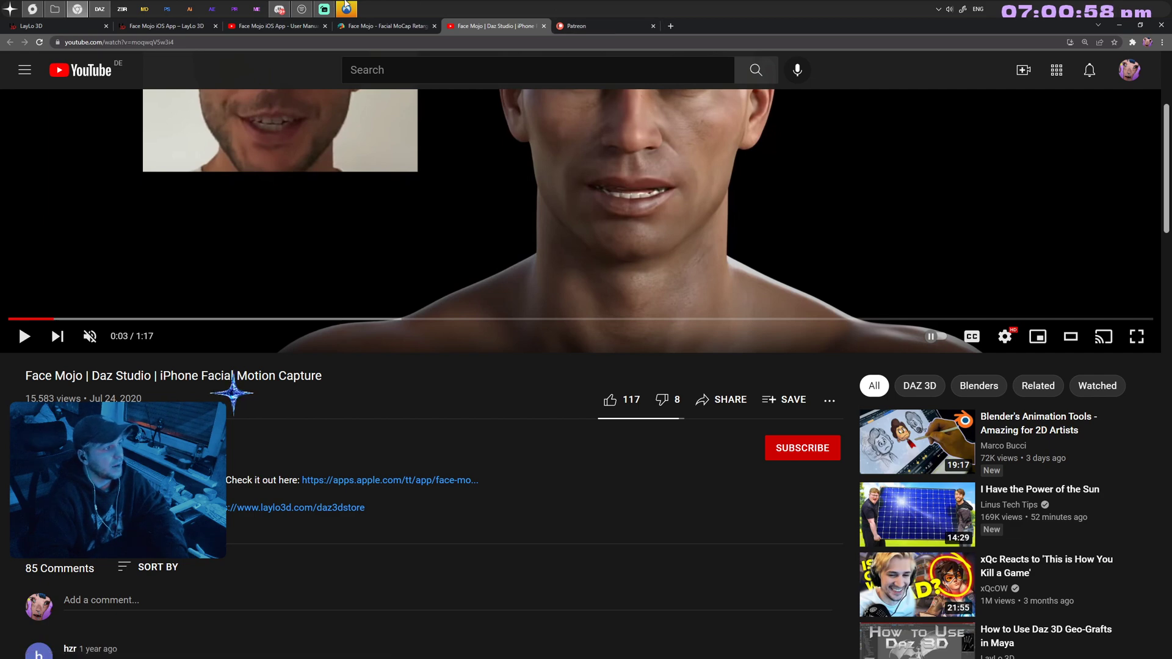
left_click(101, 9)
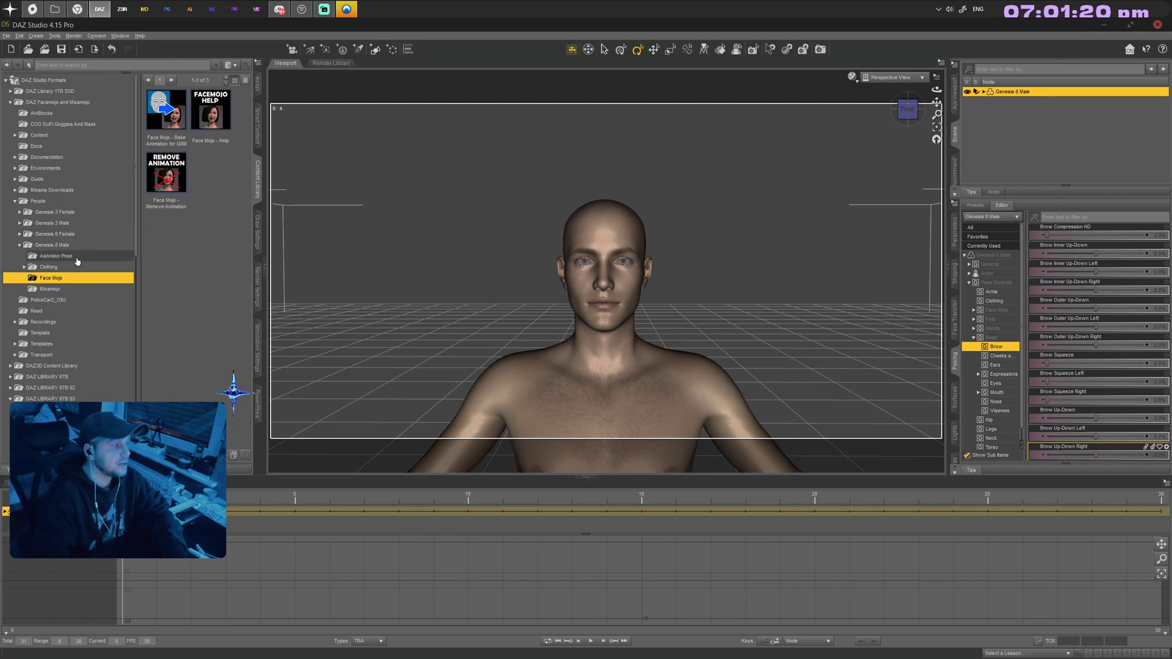
- Browse the Content Library to People > Genesis 8 Male and open its Face Mojo preset folder
mouse_move(157, 110)
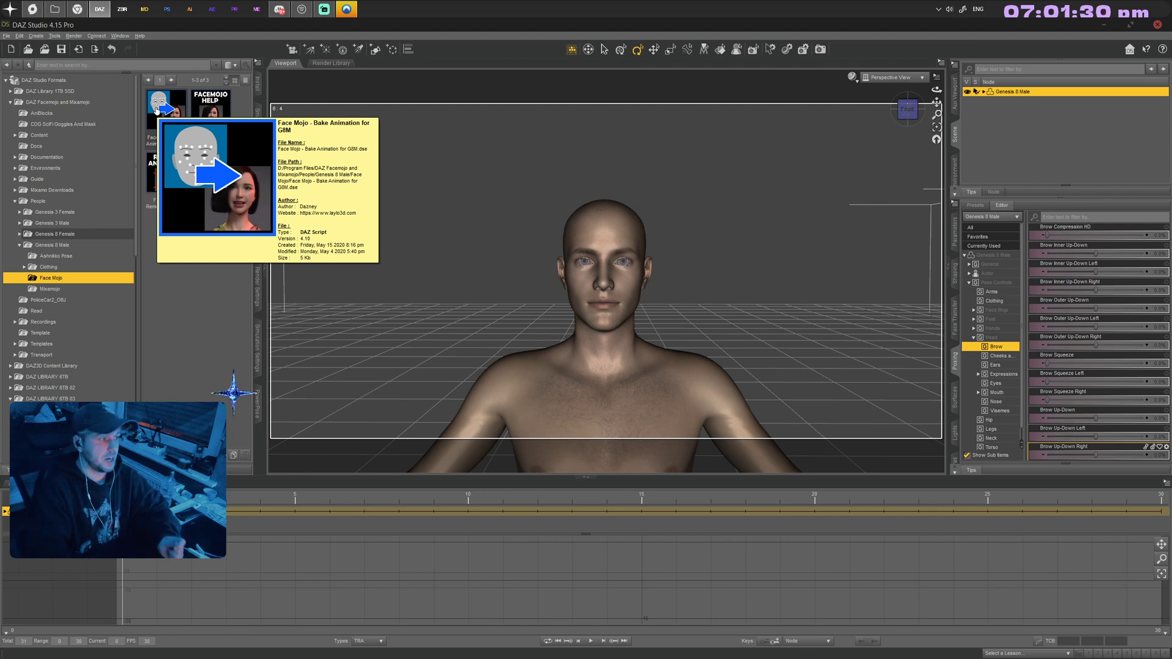
scroll(83, 358, "down", 10)
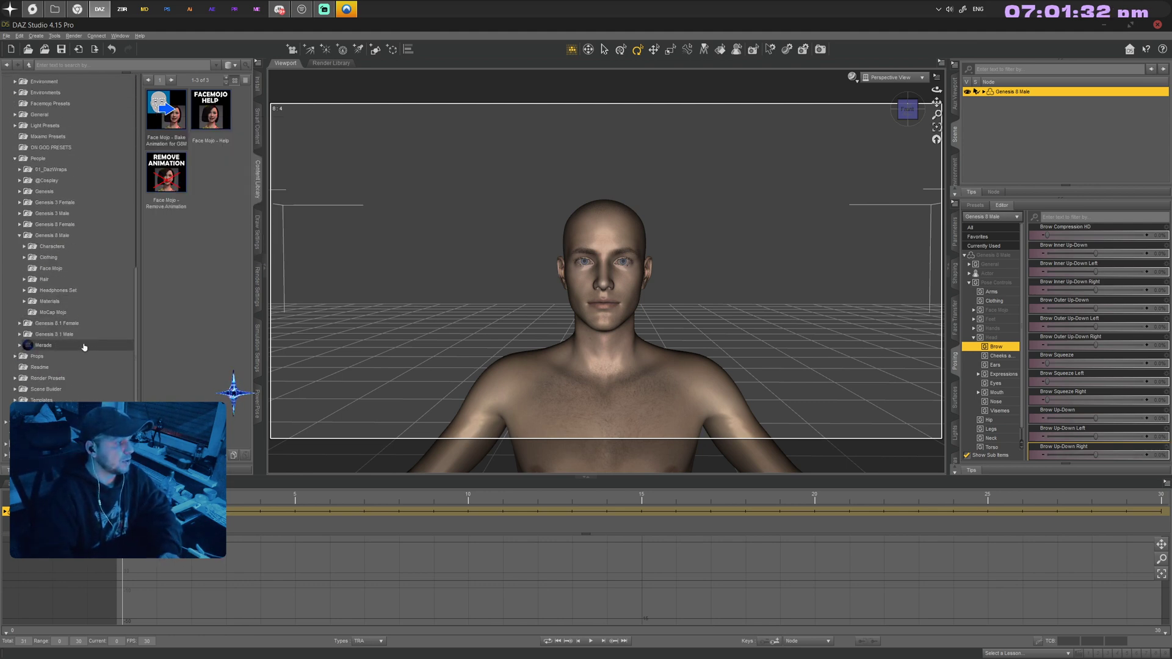
left_click(67, 268)
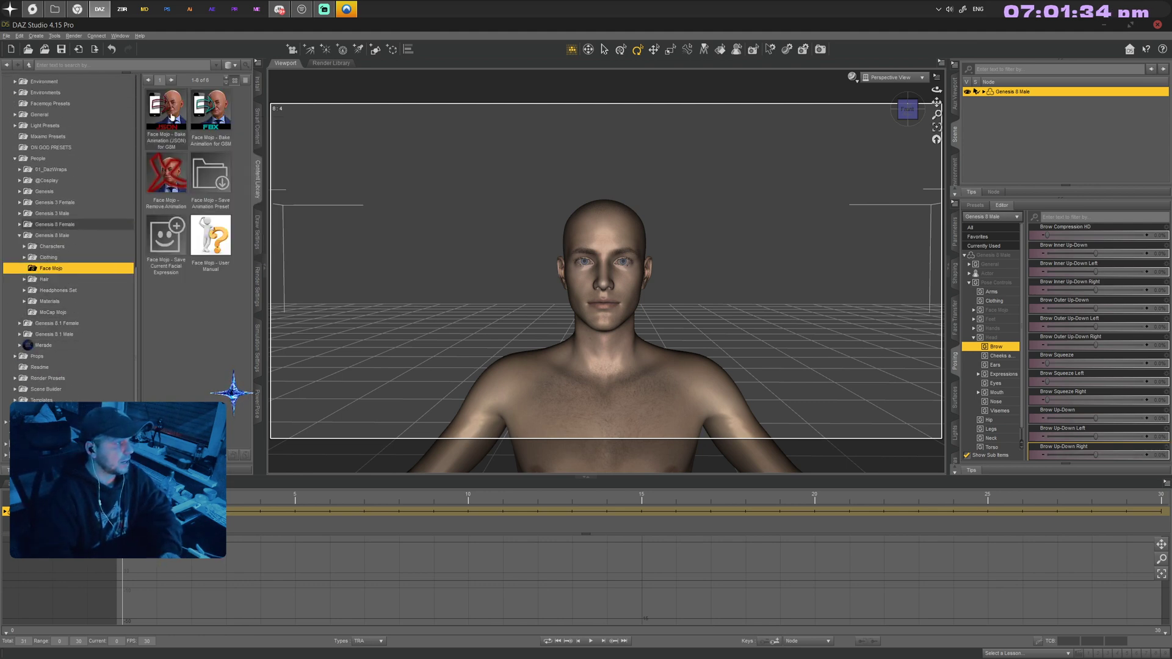
mouse_move(210, 117)
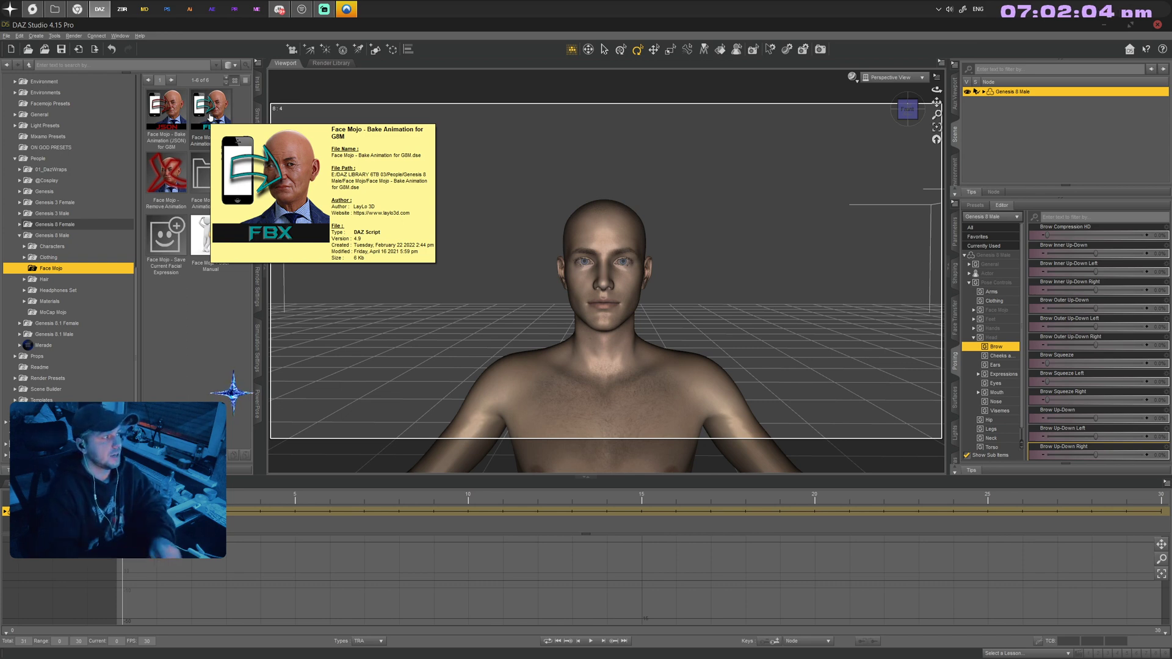
- Revisit the Face Mojo iOS App page in the browser, then Alt+Tab back to DAZ Studio
left_click(78, 8)
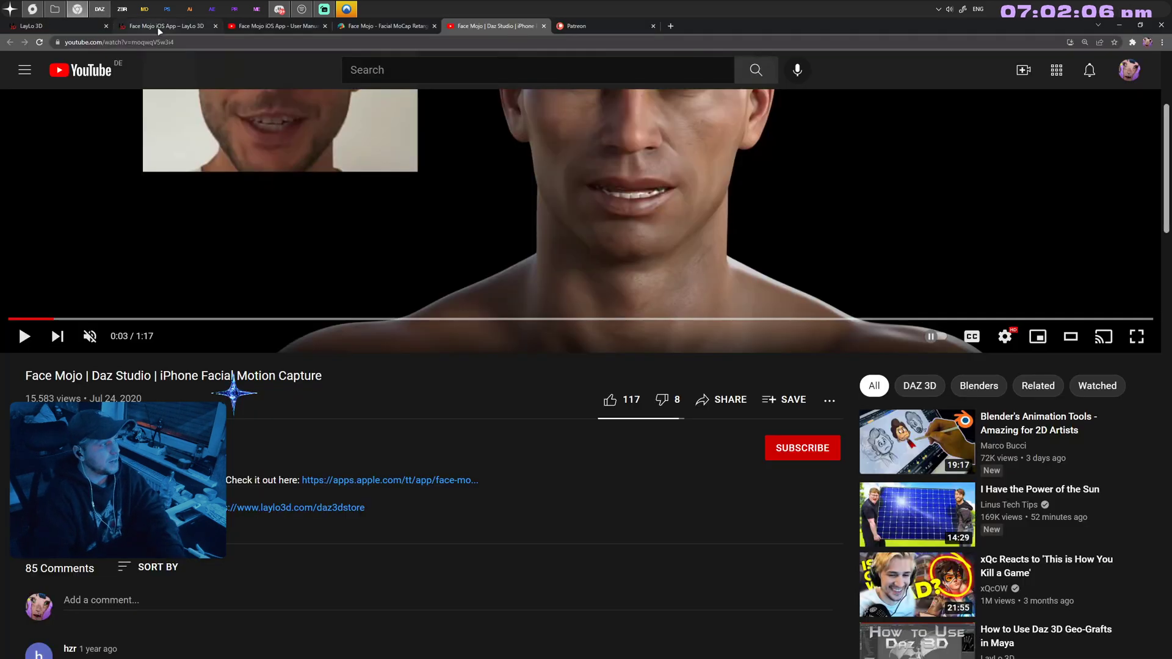
left_click(166, 26)
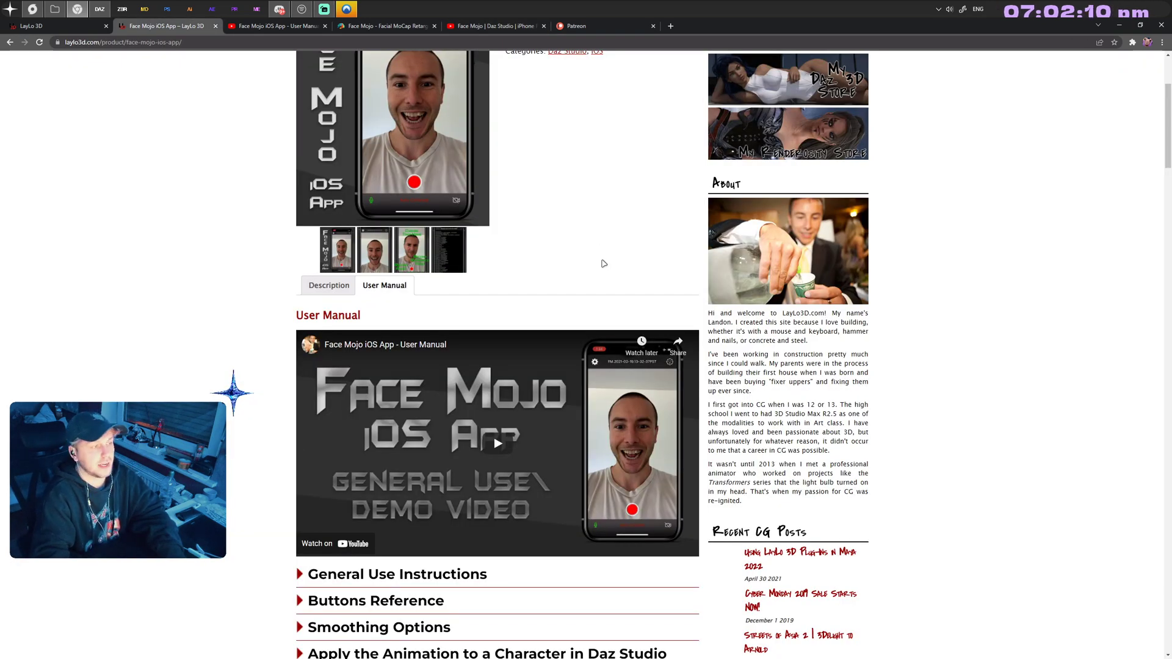
scroll(549, 299, "up", 3)
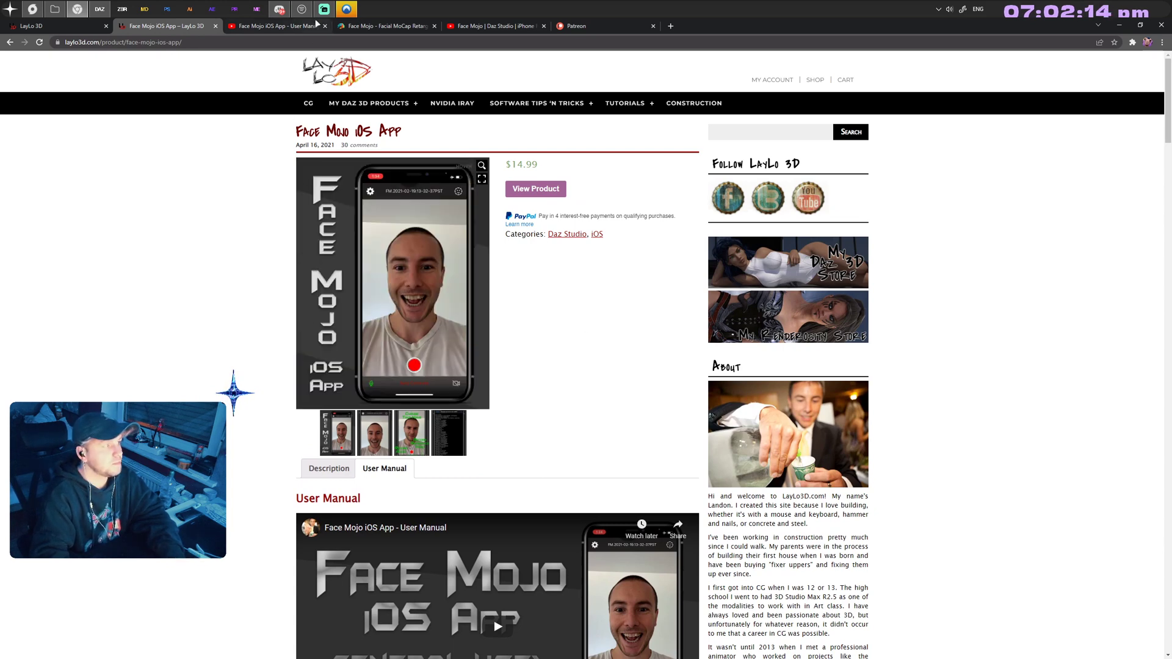
key("alt+Tab")
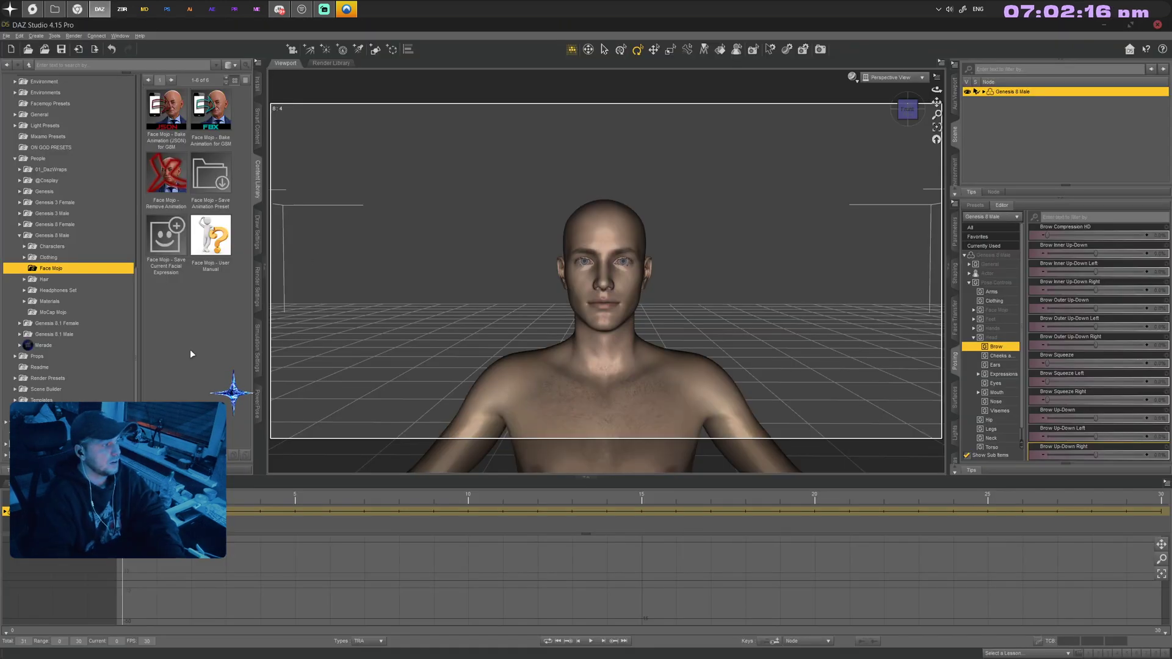
- Reopen the three-item Face Mojo folder and show the Desktop's FACECAP DATA files in Explorer
scroll(85, 306, "up", 7)
scroll(84, 306, "up", 5)
left_click(74, 278)
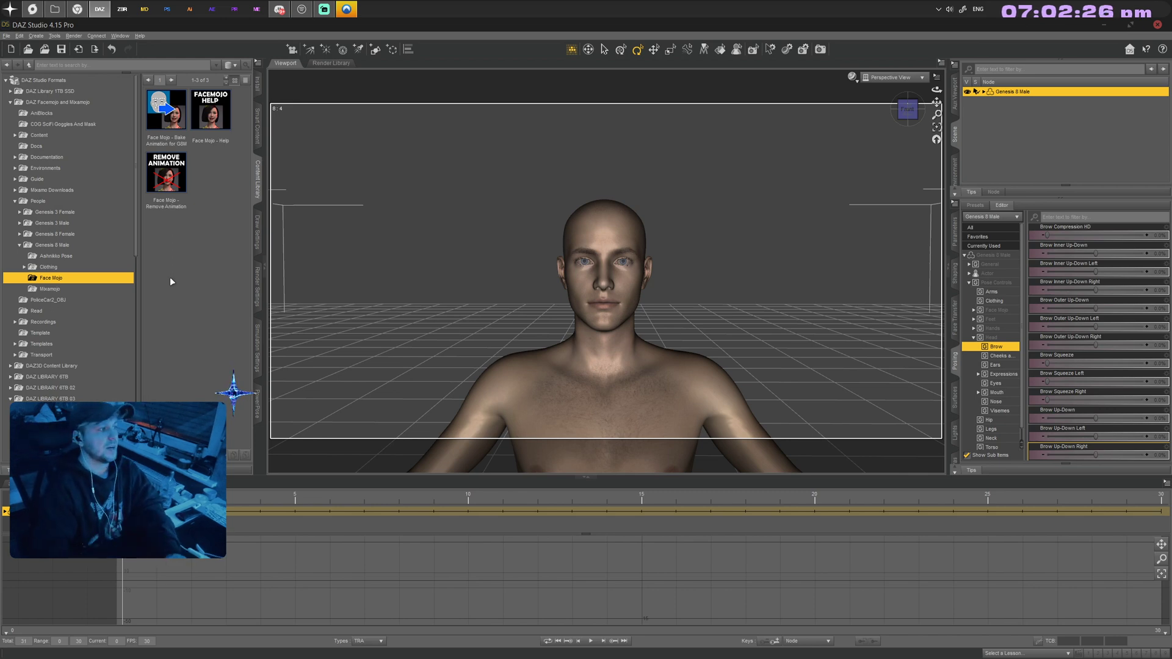
left_click(55, 9)
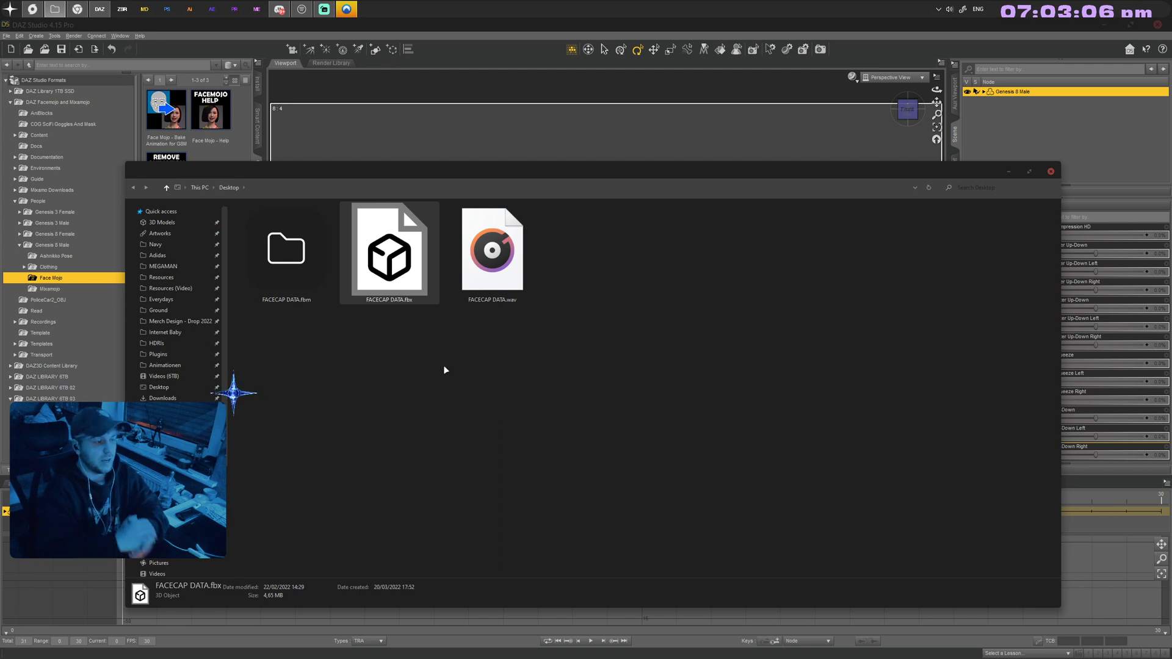
- Import FACECAP DATA.fbx from Explorer, select the new grp_scale group, and pan down to the feet
left_click_drag(372, 166, 372, 340)
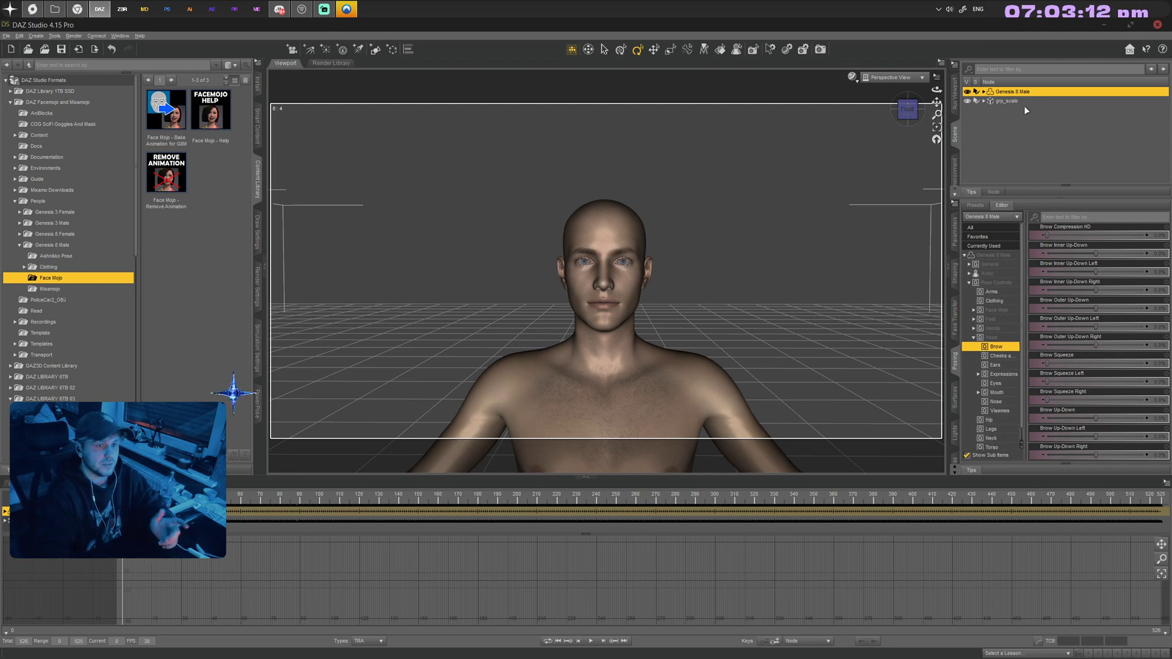
left_click(1005, 101)
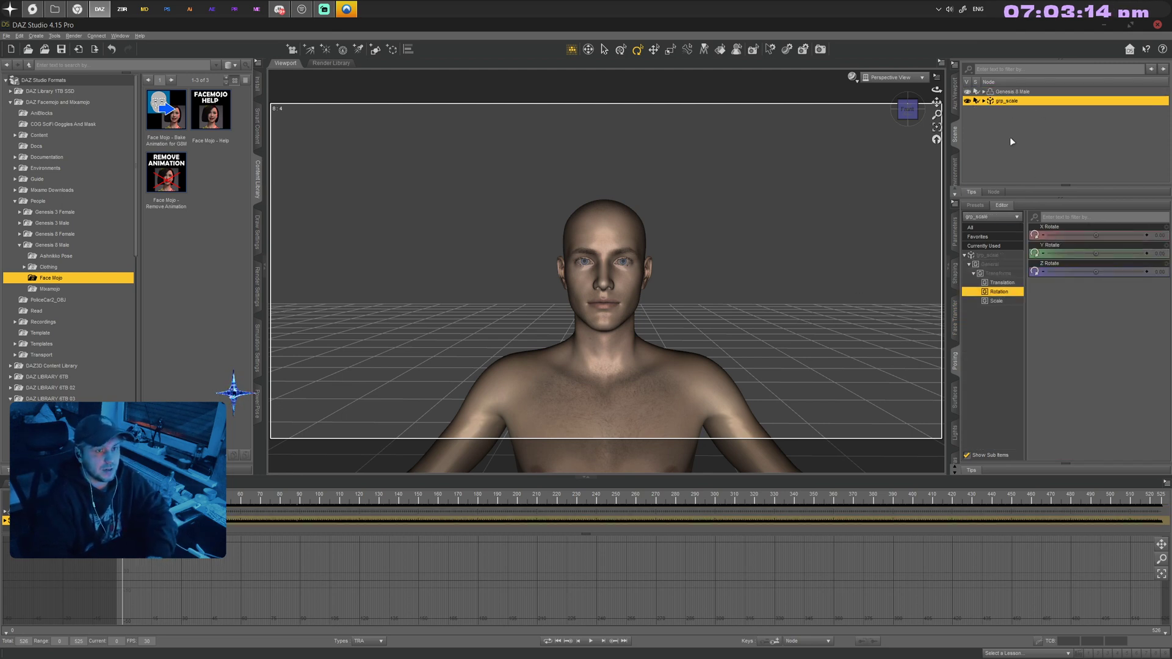
left_click_drag(936, 102, 750, 374)
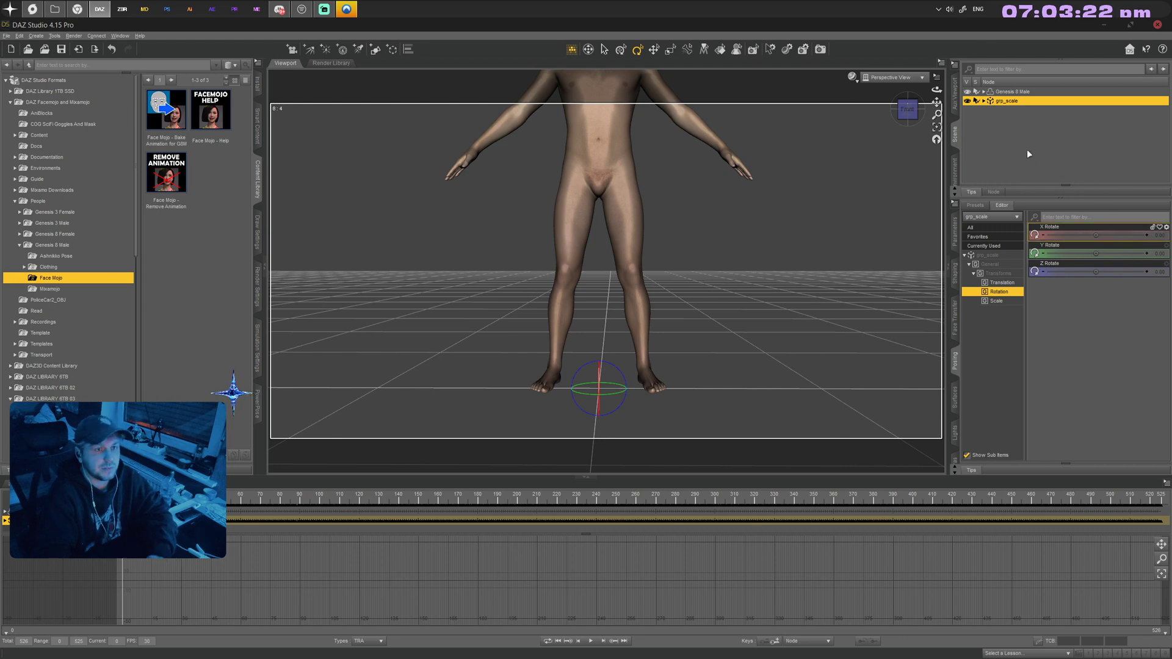
- Scale up the grp_scale group by entering 3000 in its Scale parameter
left_click(955, 233)
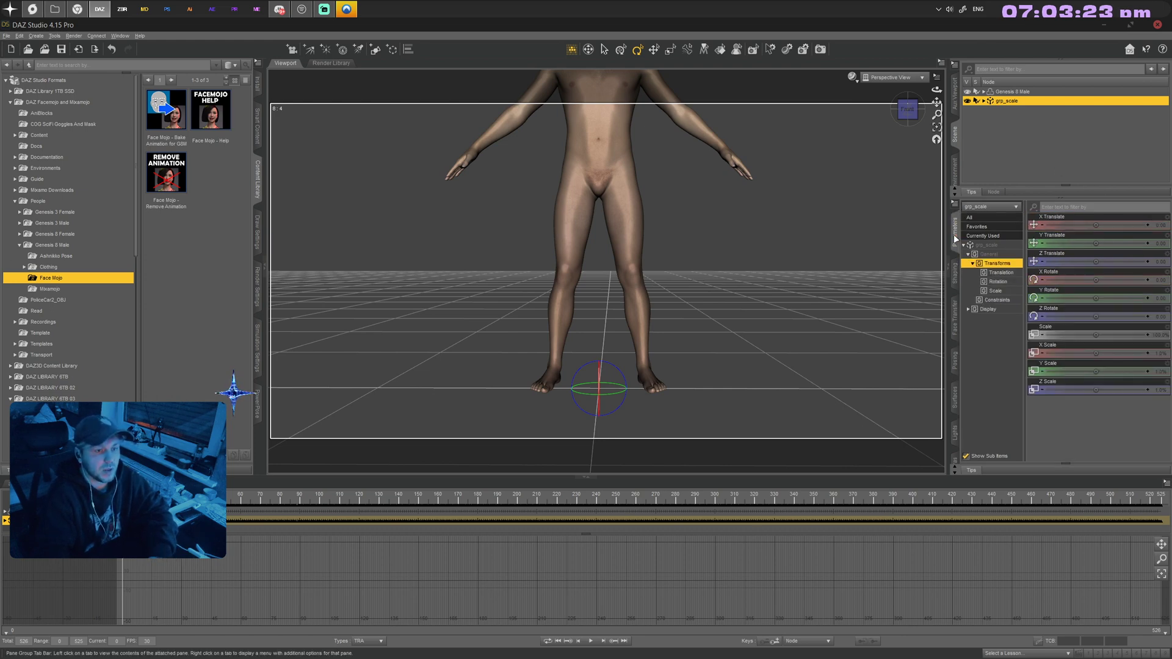
type("3")
type("000")
key("Return")
left_click(1159, 335)
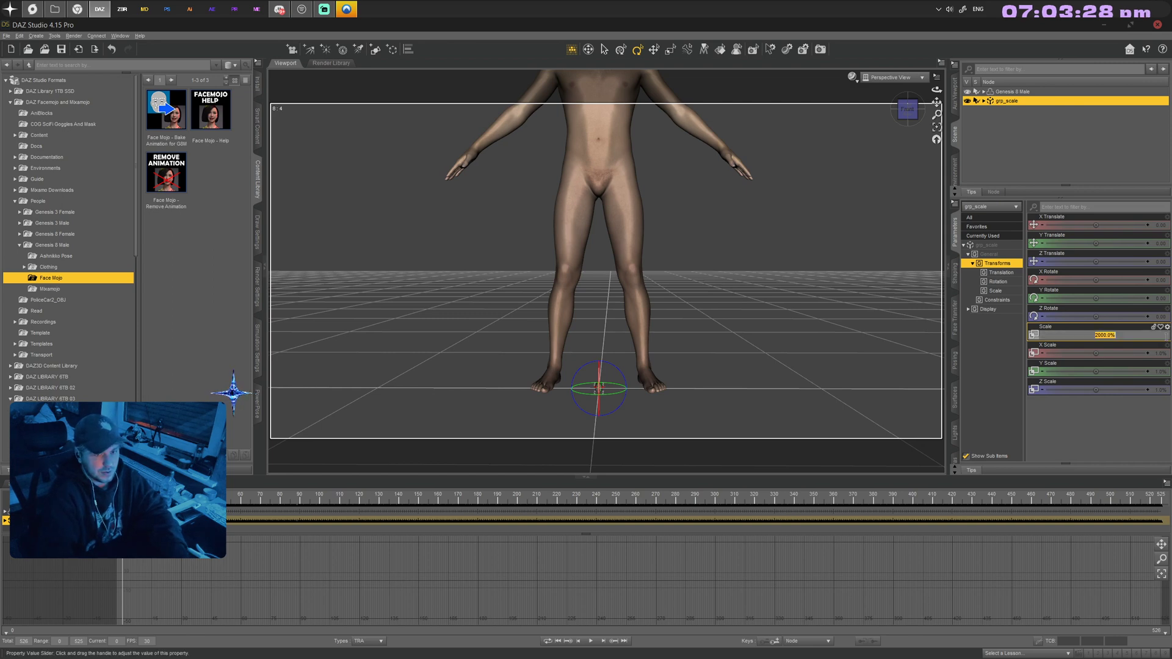
key("Return")
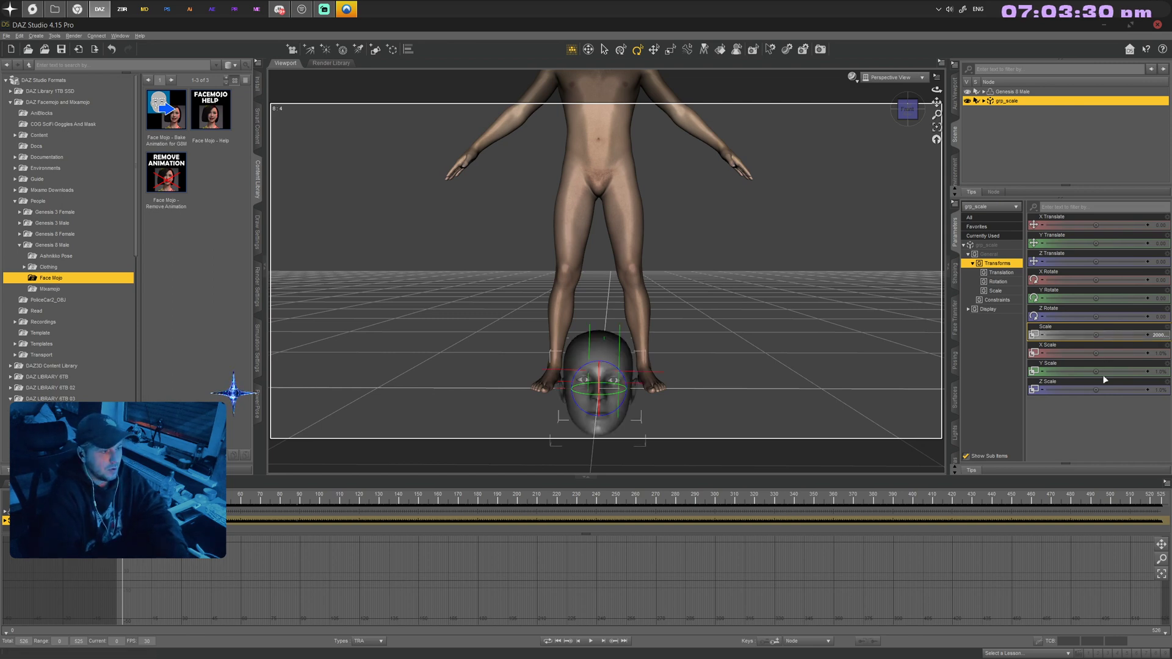
- Play the face capture, stop and rewind to frame 0, then undo grp_scale back to 100%
left_click(590, 641)
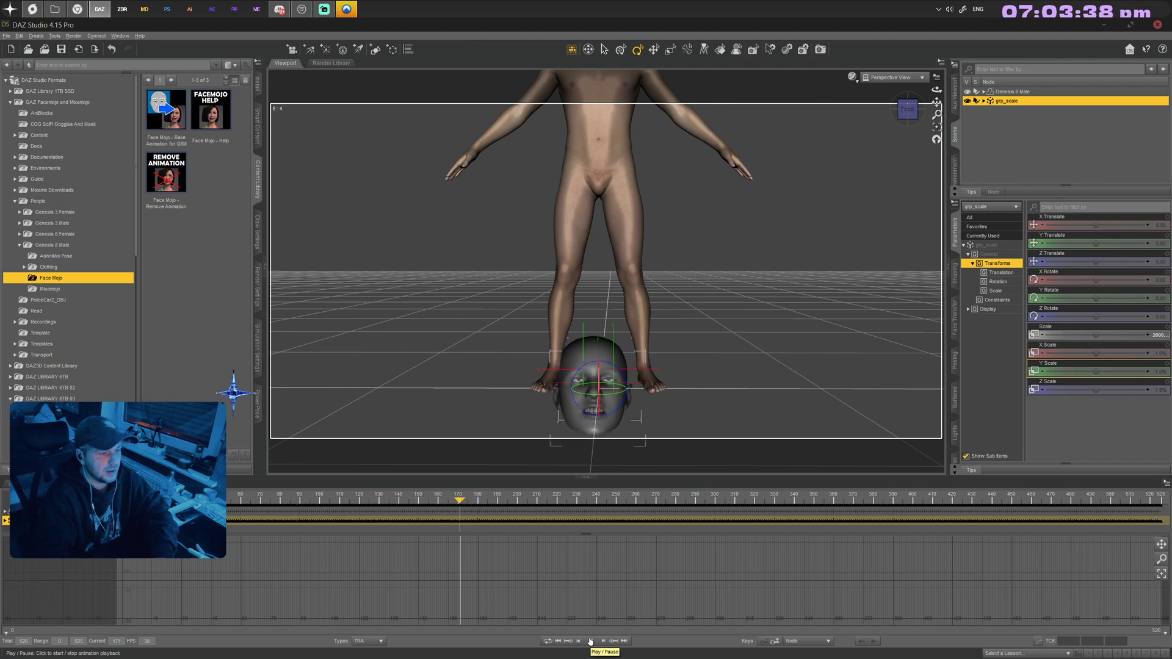
left_click(590, 641)
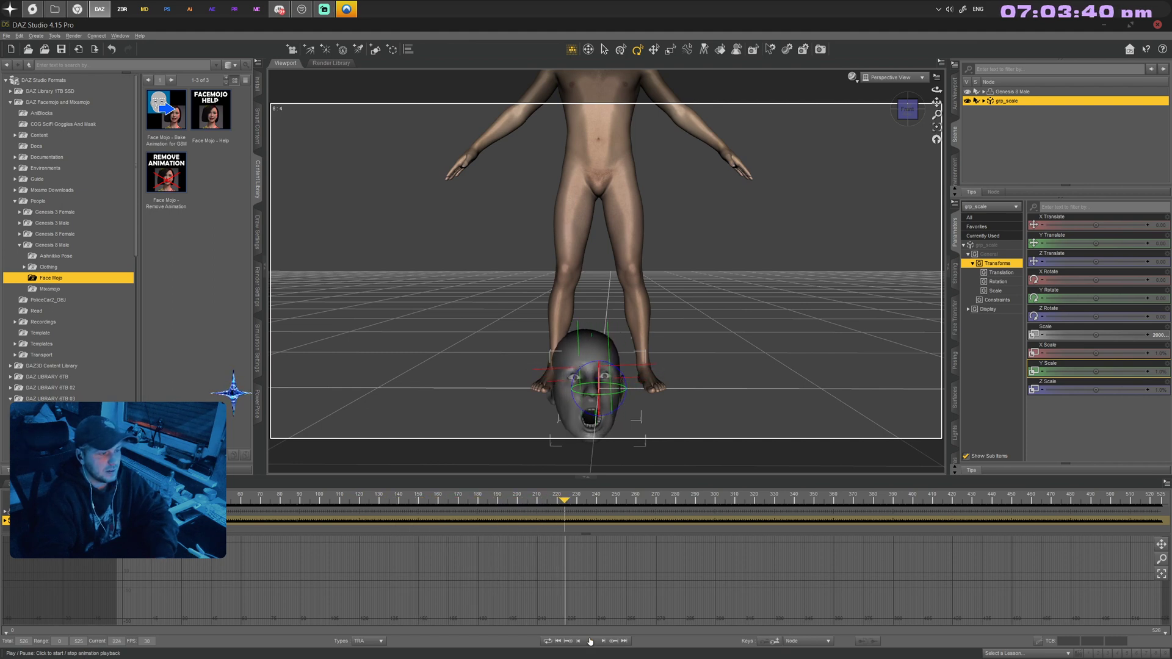
left_click(557, 641)
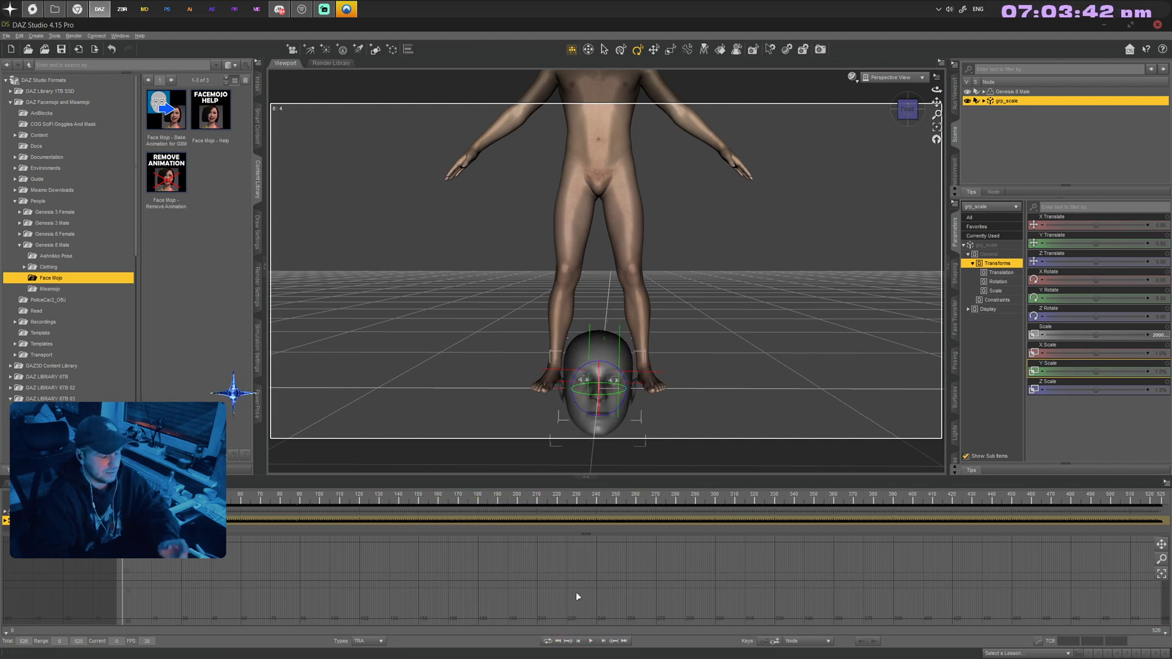
key("ctrl+z")
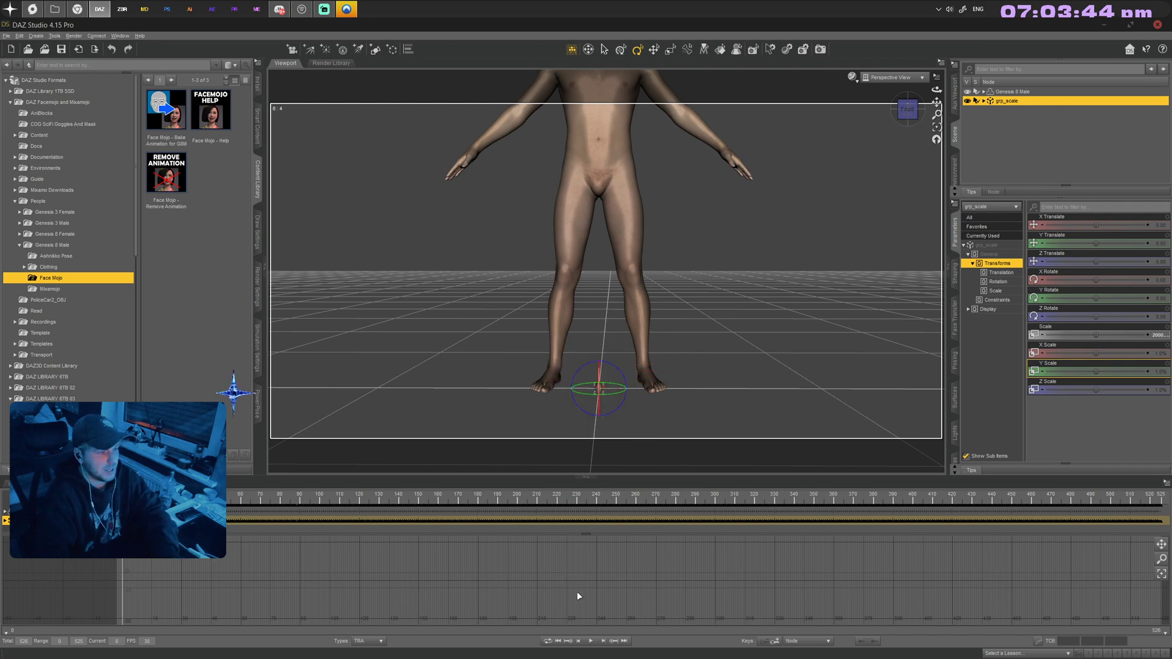
key("ctrl+z")
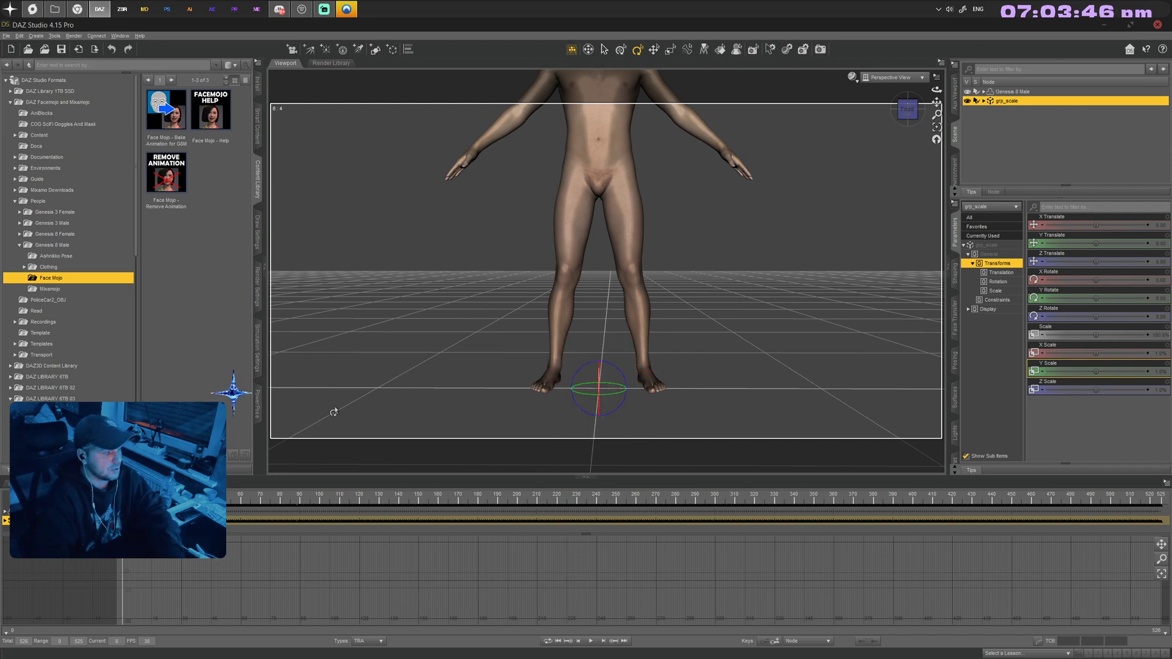
- Clear the selection, zoom in on the face, and select Genesis 8 Male together with grp_scale
left_click(1105, 169)
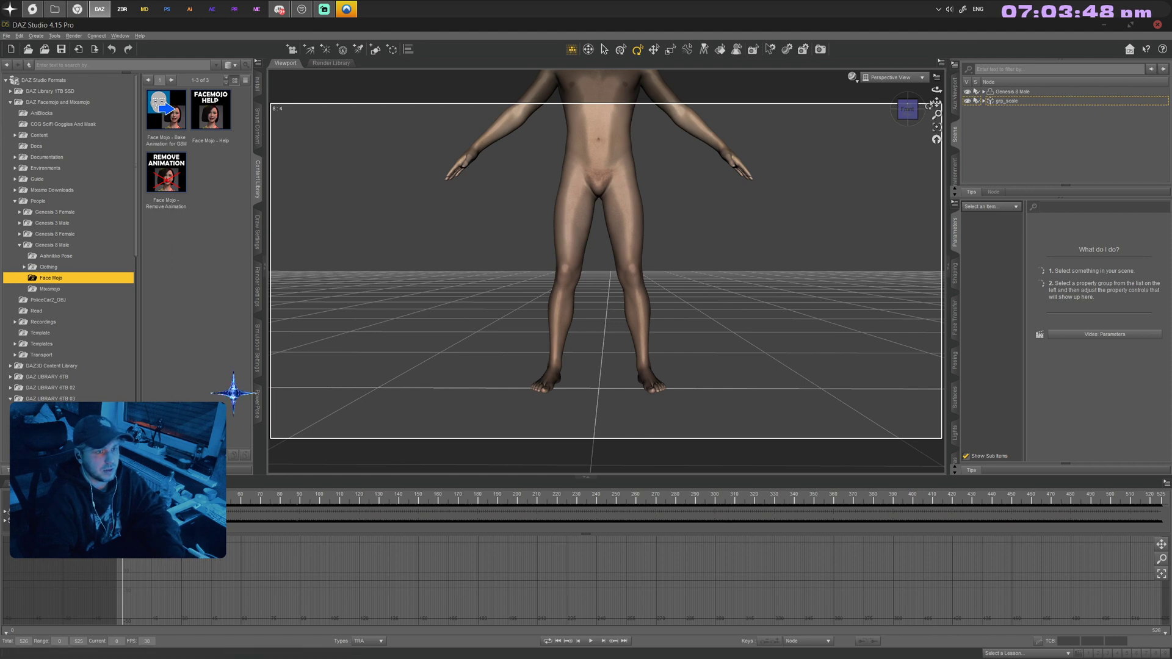
left_click_drag(936, 102, 936, 98)
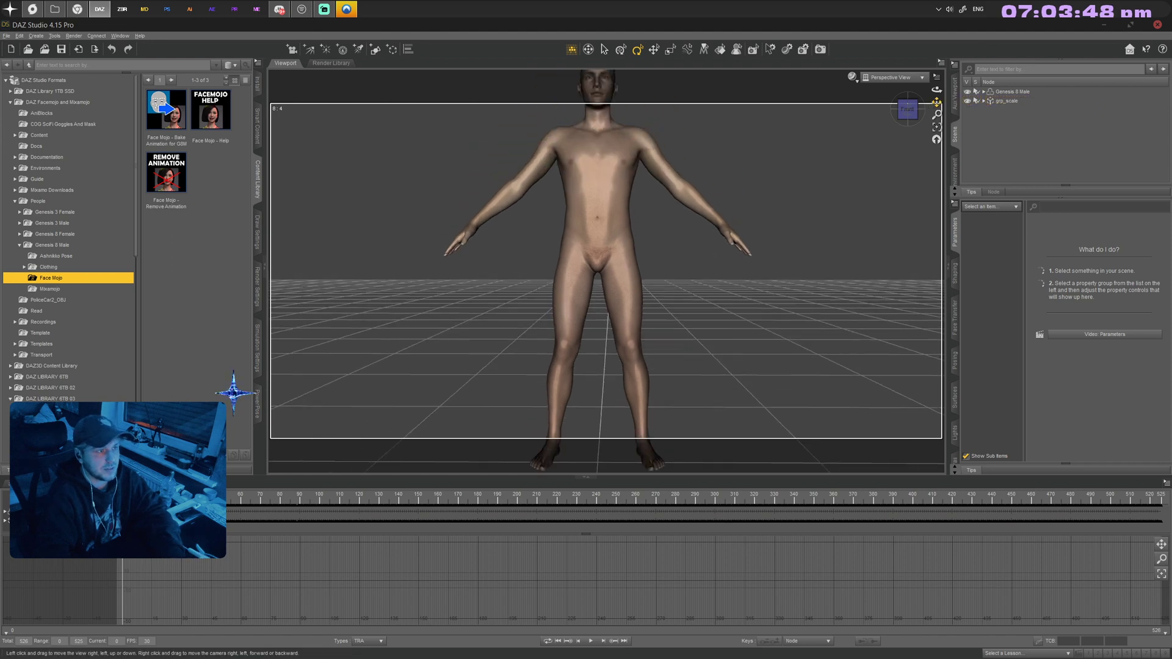
scroll(822, 188, "up", 8)
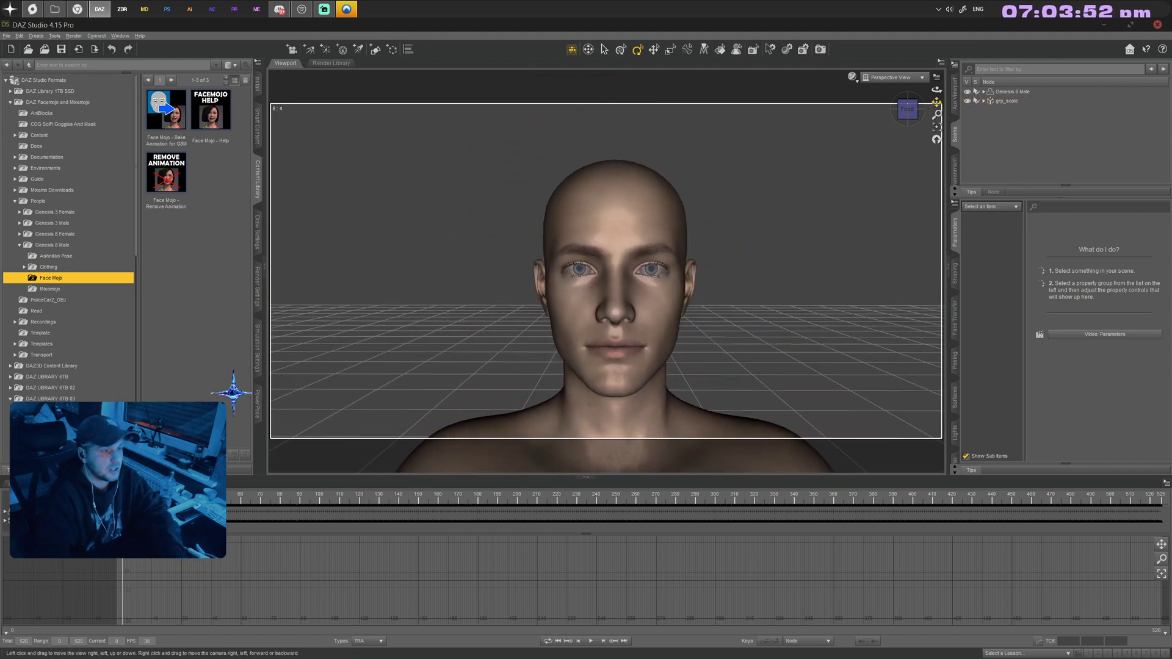
left_click(1010, 91)
left_click(1011, 101, "ctrl")
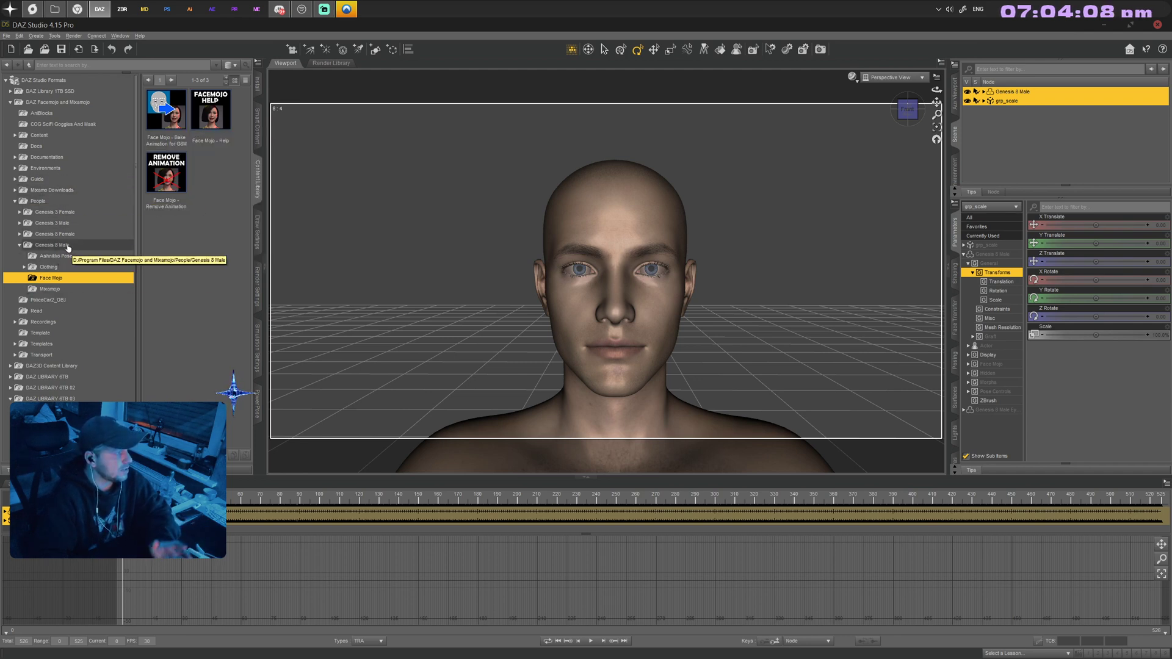
- Run the 'Face Mojo - Bake Animation for G8M' script and dismiss the success dialog with Awesome
mouse_move(174, 118)
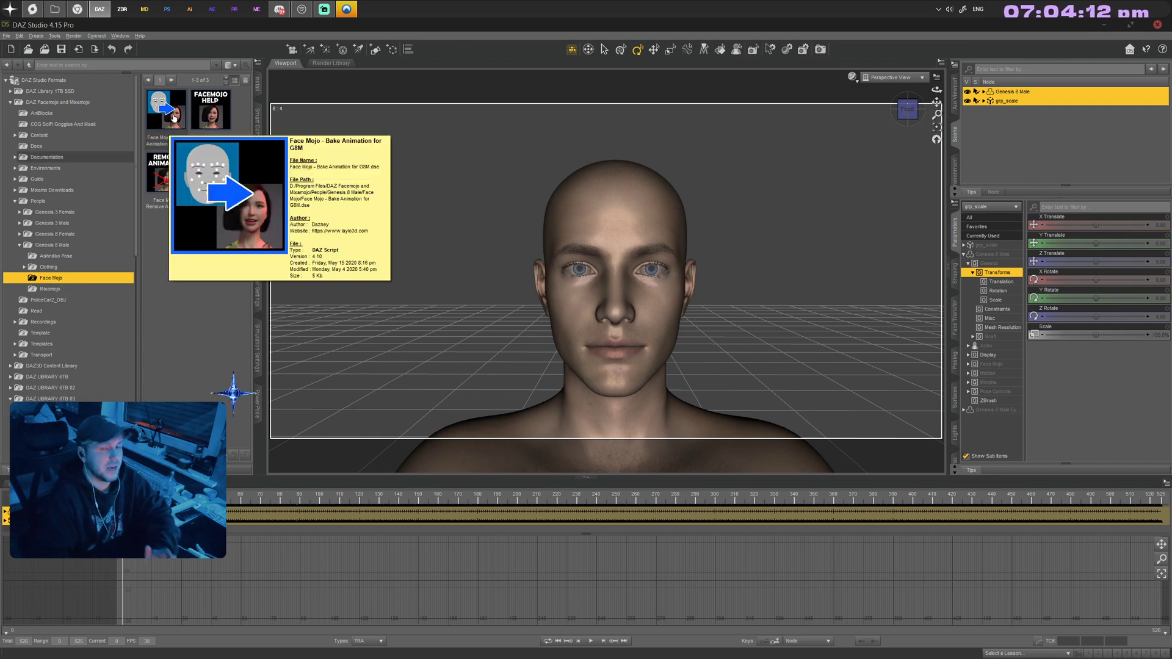
double_click(174, 118)
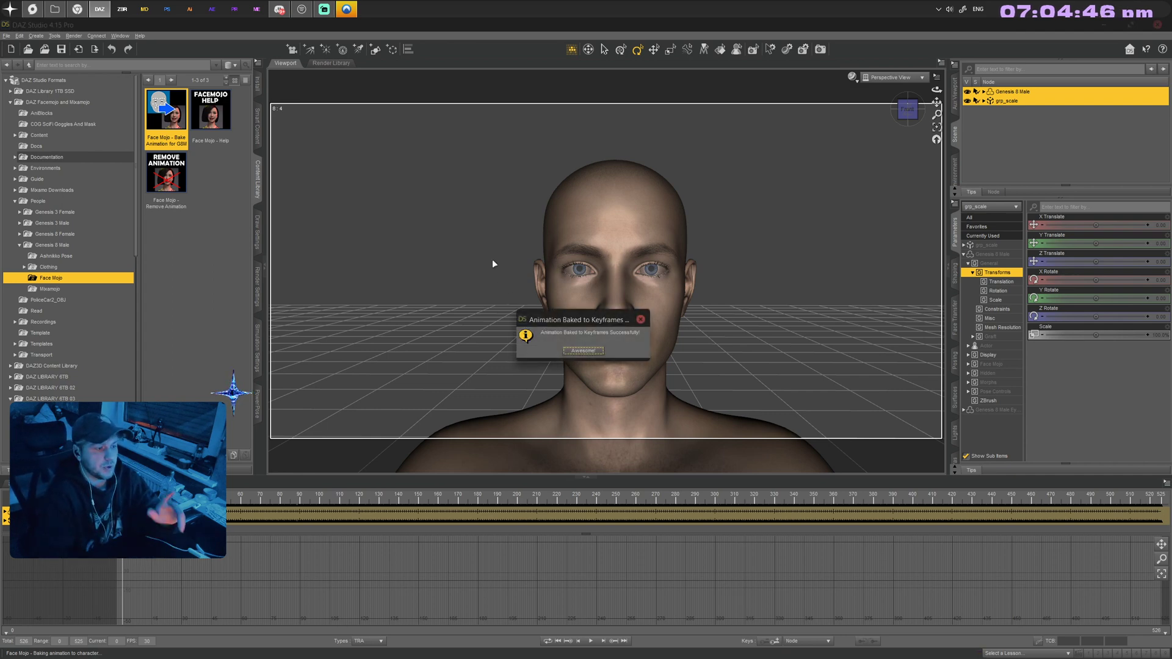
left_click(583, 350)
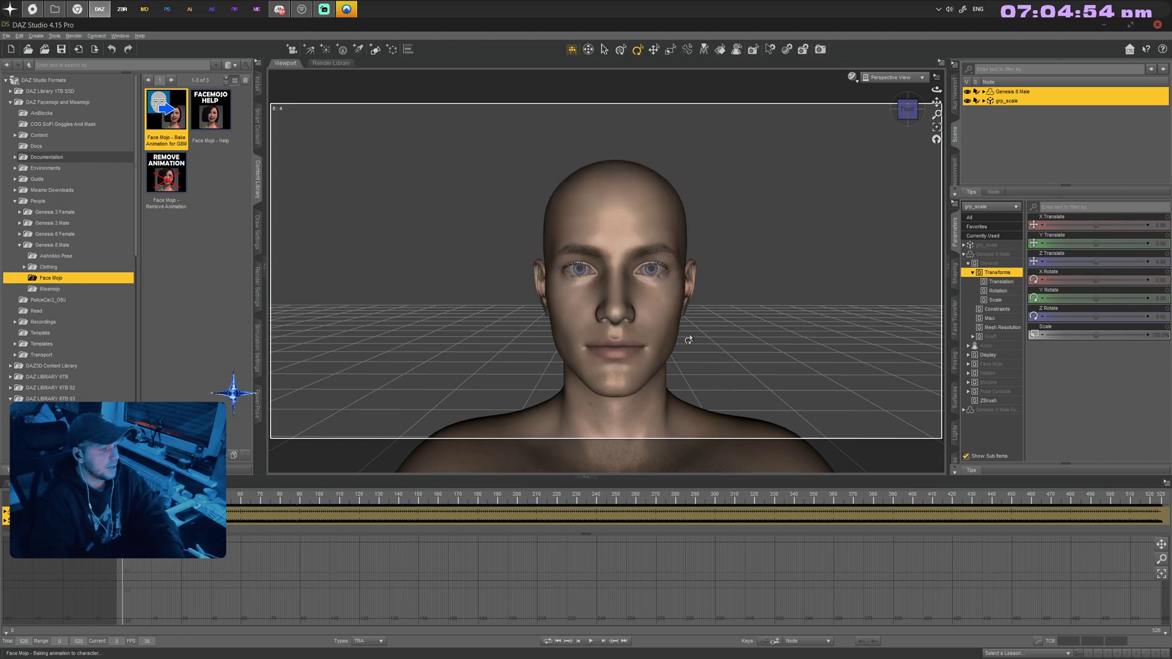
- Delete the grp_scale node so only Genesis 8 Male remains in the scene
left_click(991, 143)
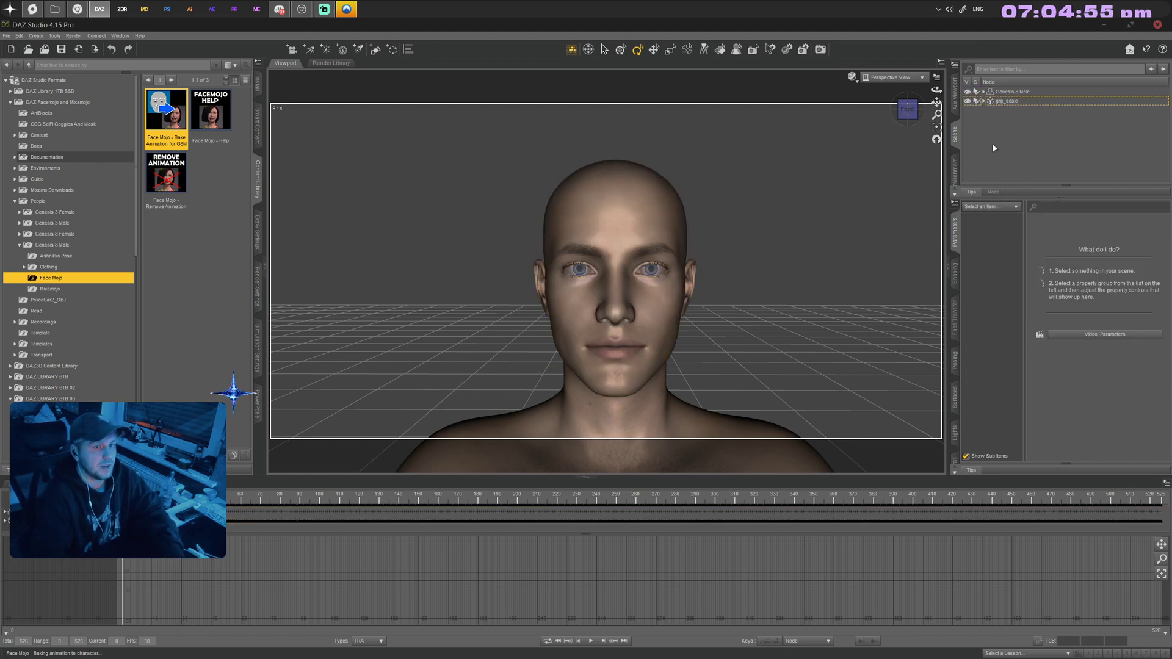
left_click(999, 100)
key("Delete")
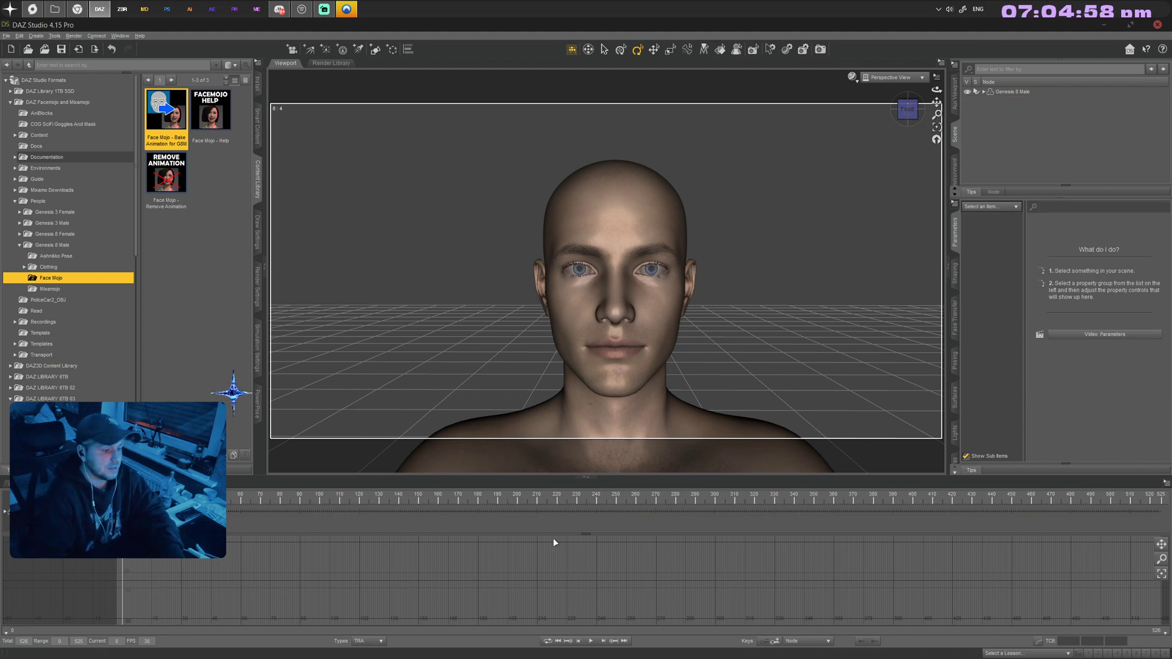
- Play and scrub the baked facial animation to an open-mouth pose, rewind to frame 0, and select Genesis 8 Male
left_click(590, 641)
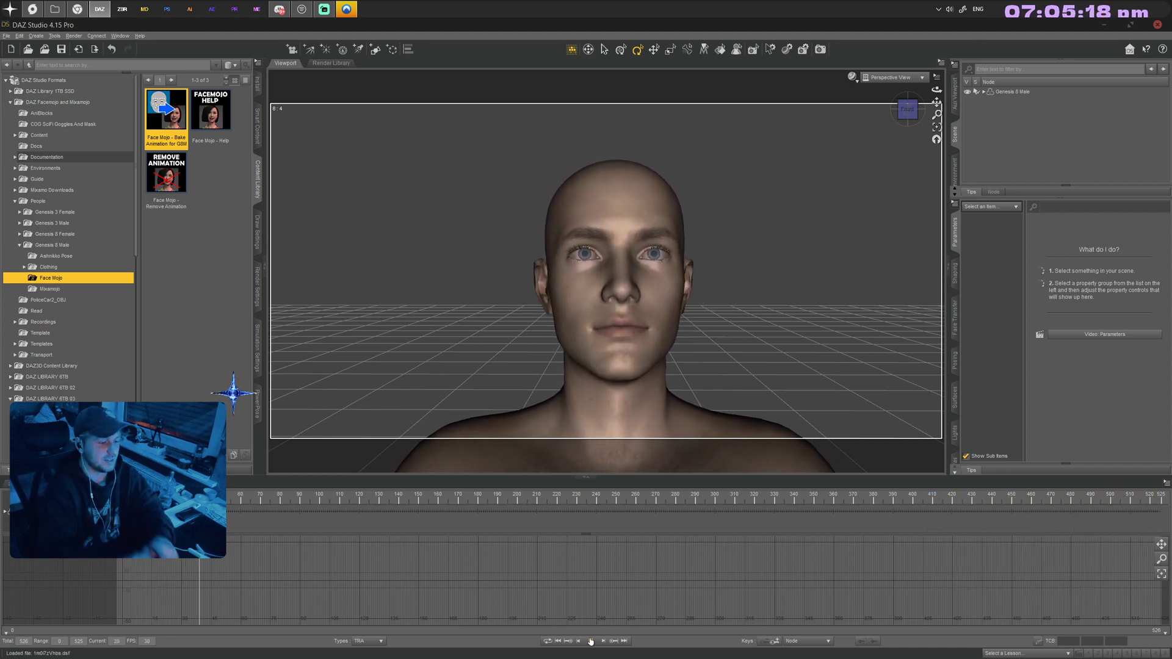
left_click(557, 640)
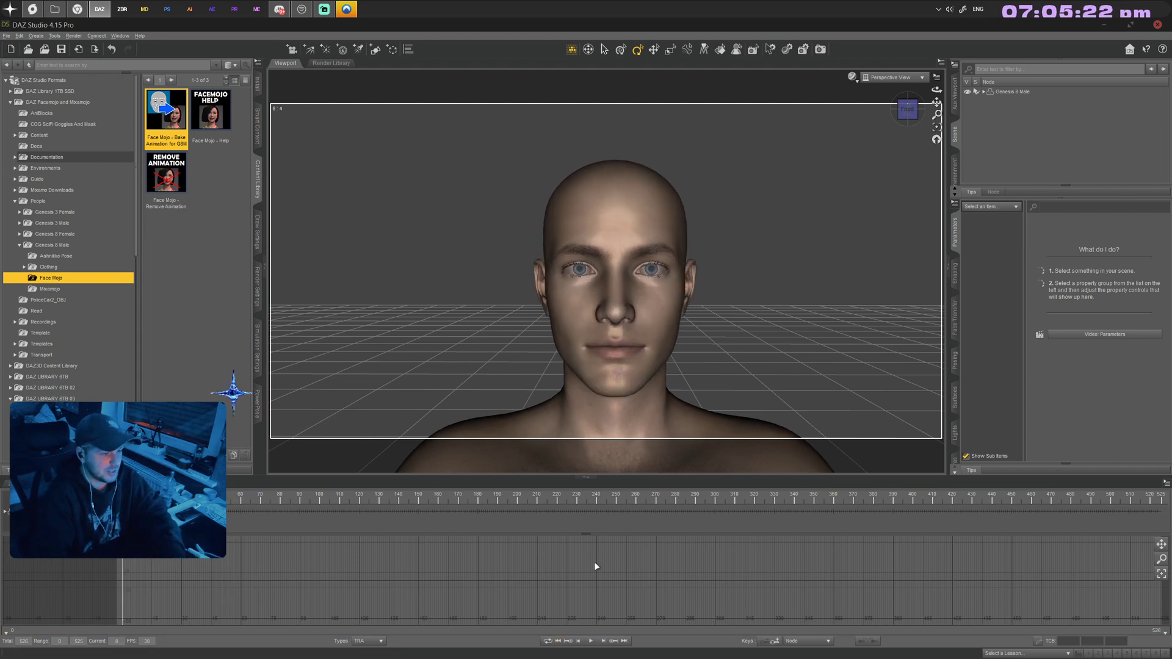
left_click(648, 503)
left_click_drag(652, 499, 687, 496)
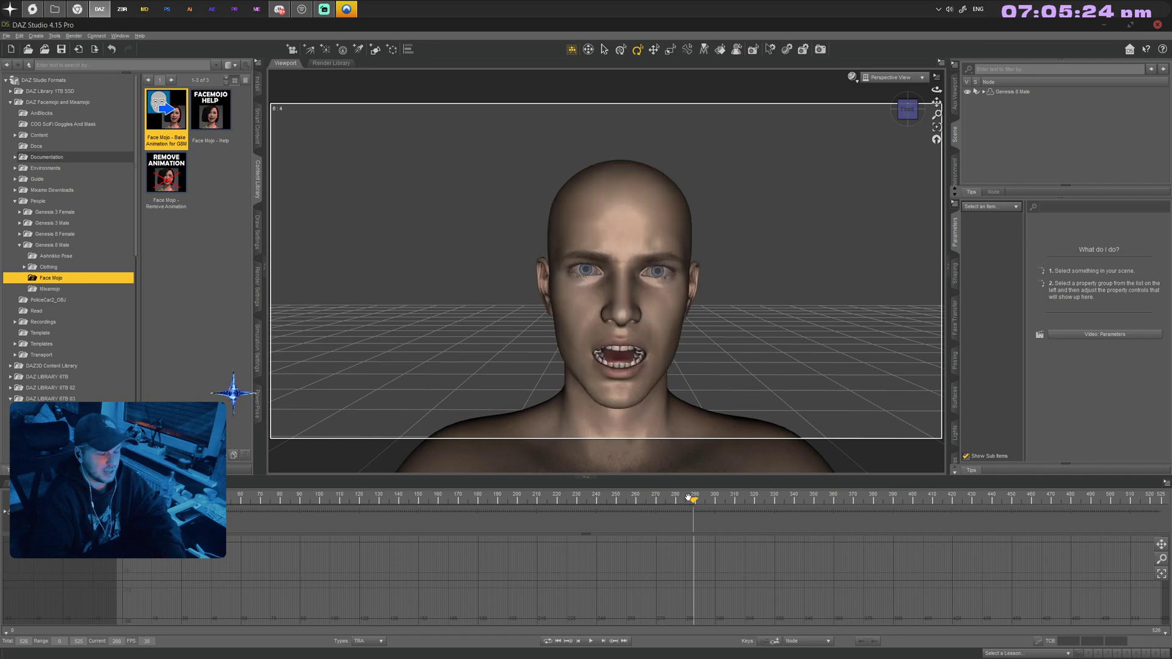
left_click(558, 640)
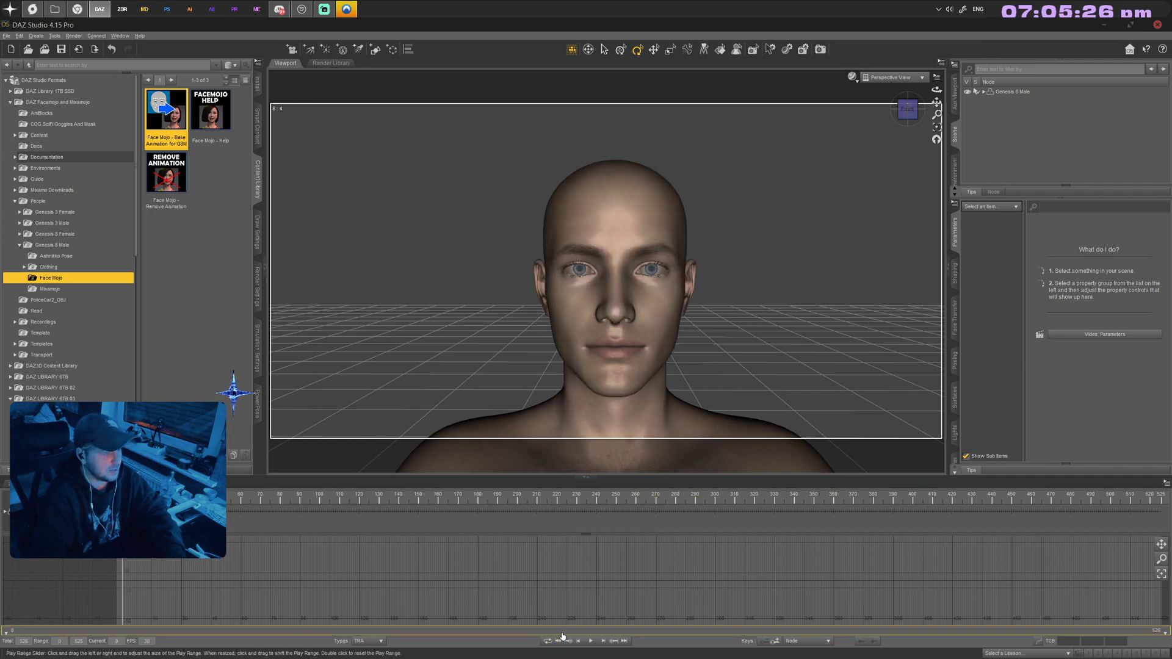
left_click(1015, 92)
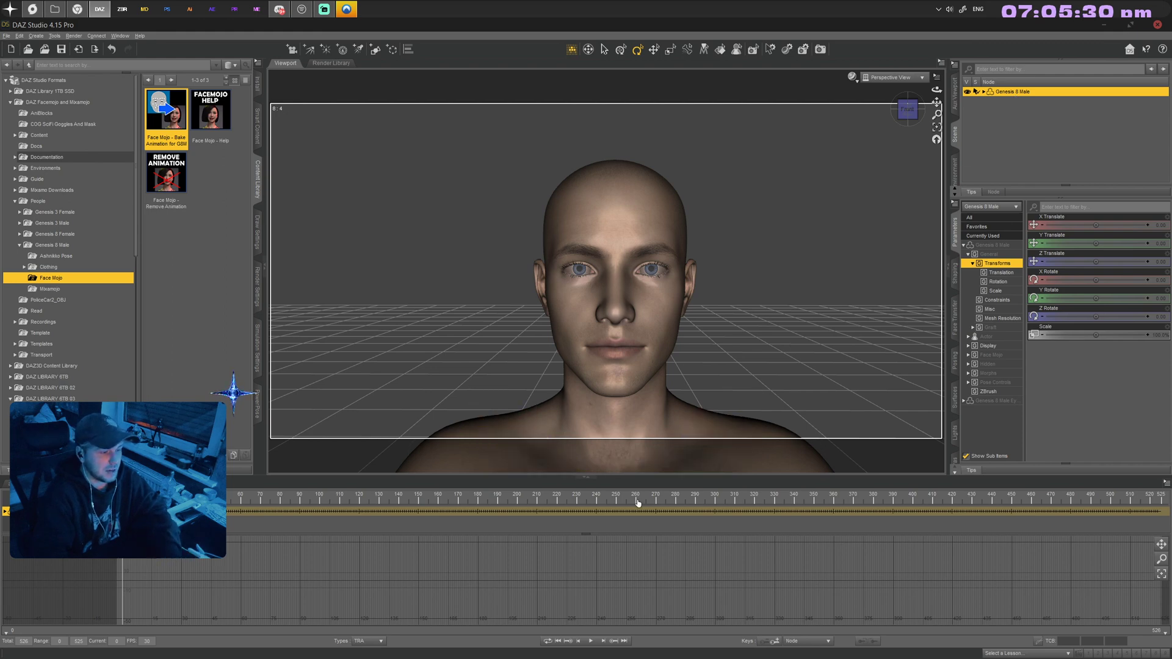
- Scrub frames 265–307 and play the face animation, rewind to frame 0, then show Face Mojo sliders
left_click_drag(635, 499, 641, 504)
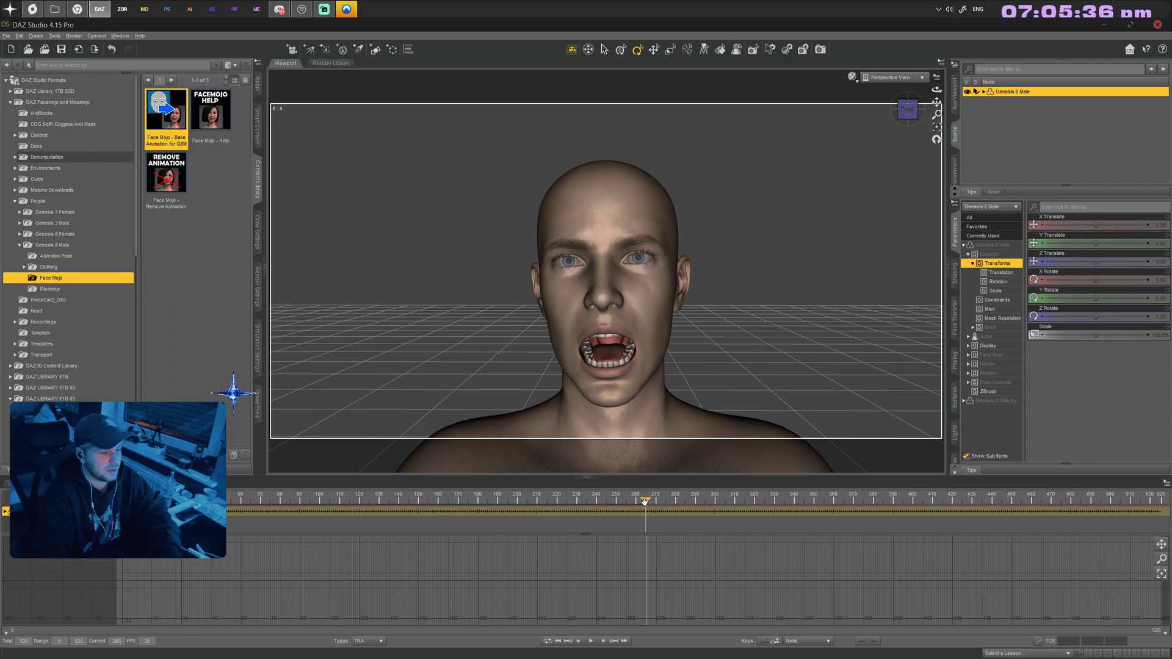
left_click_drag(644, 500, 725, 500)
key("space")
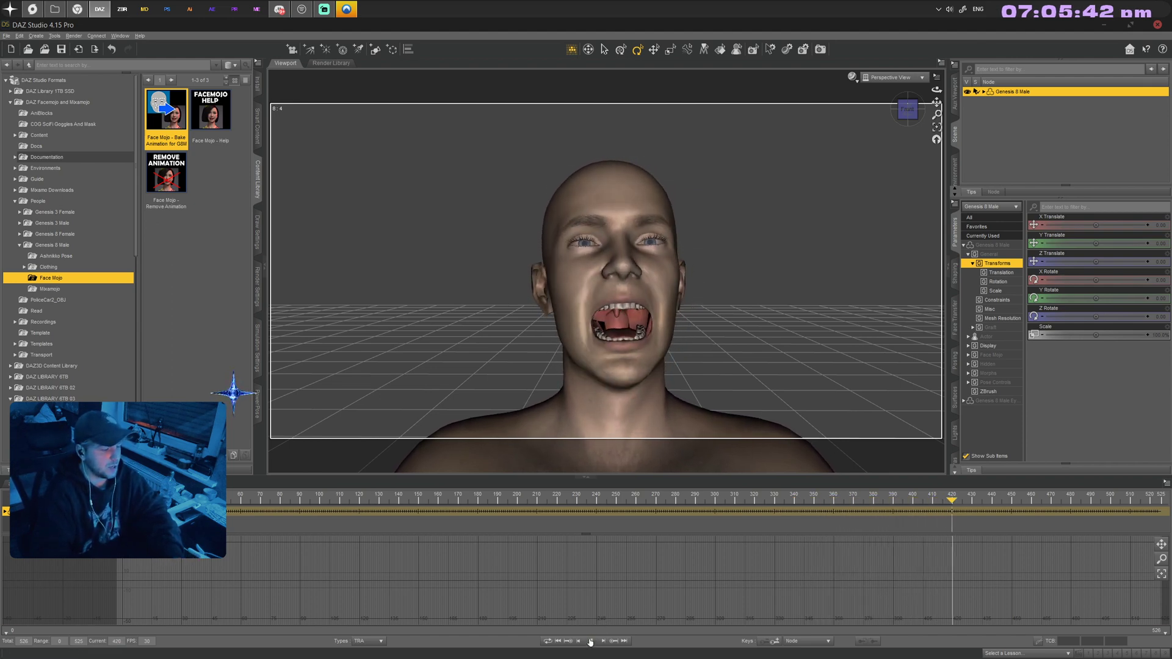
left_click(590, 640)
left_click(557, 641)
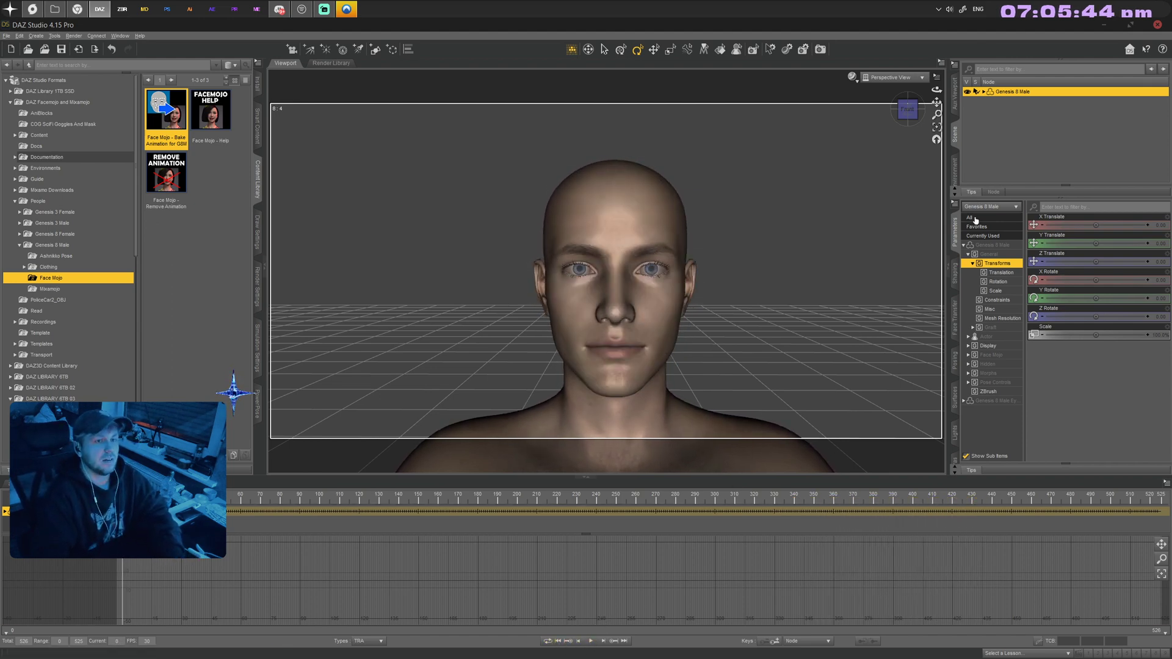
left_click(991, 356)
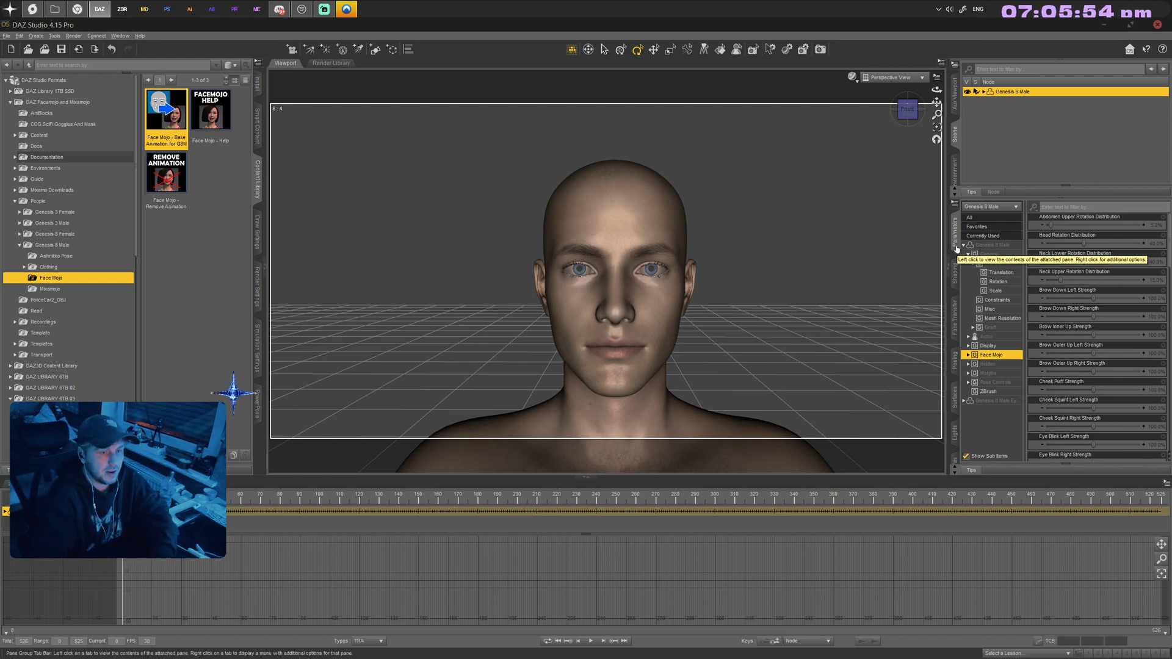
- Show Face Mojo's Head Rotation distribution sliders and set Abdomen Upper Rotation Distribution to 100%
left_click(967, 356)
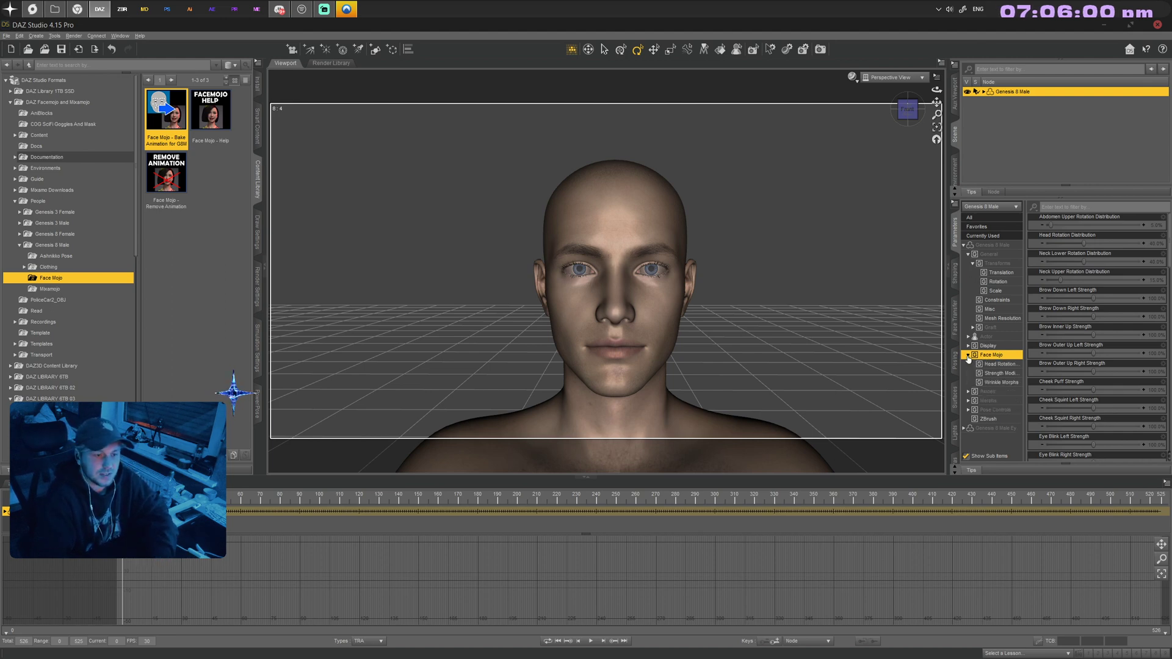
left_click(1002, 365)
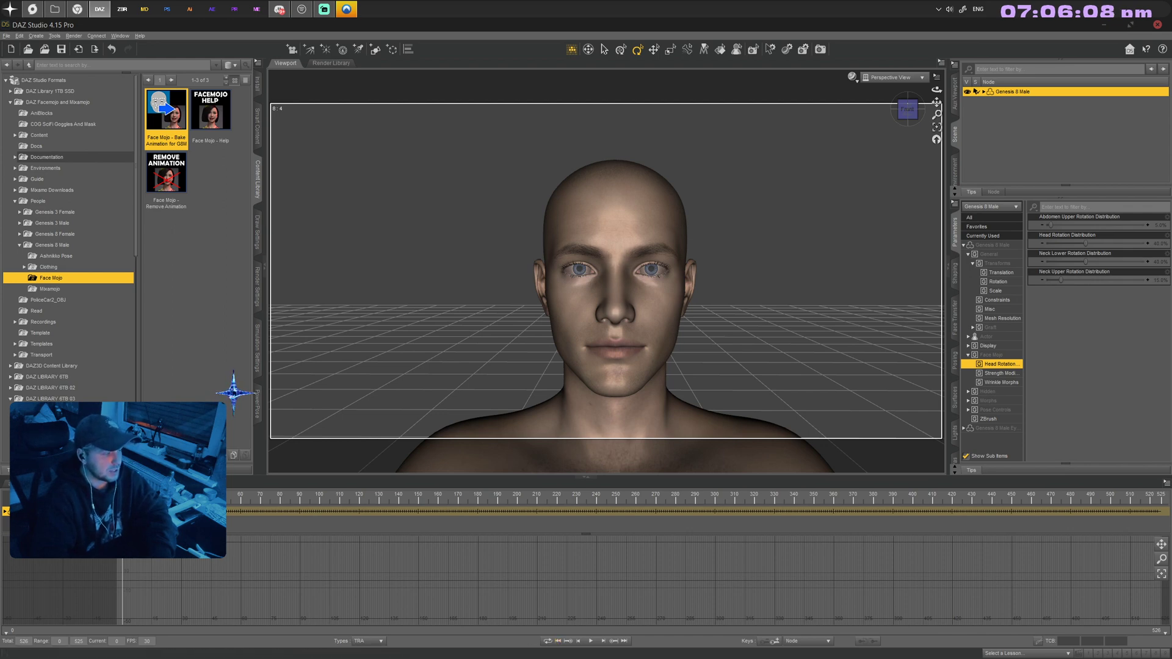
left_click(1151, 225)
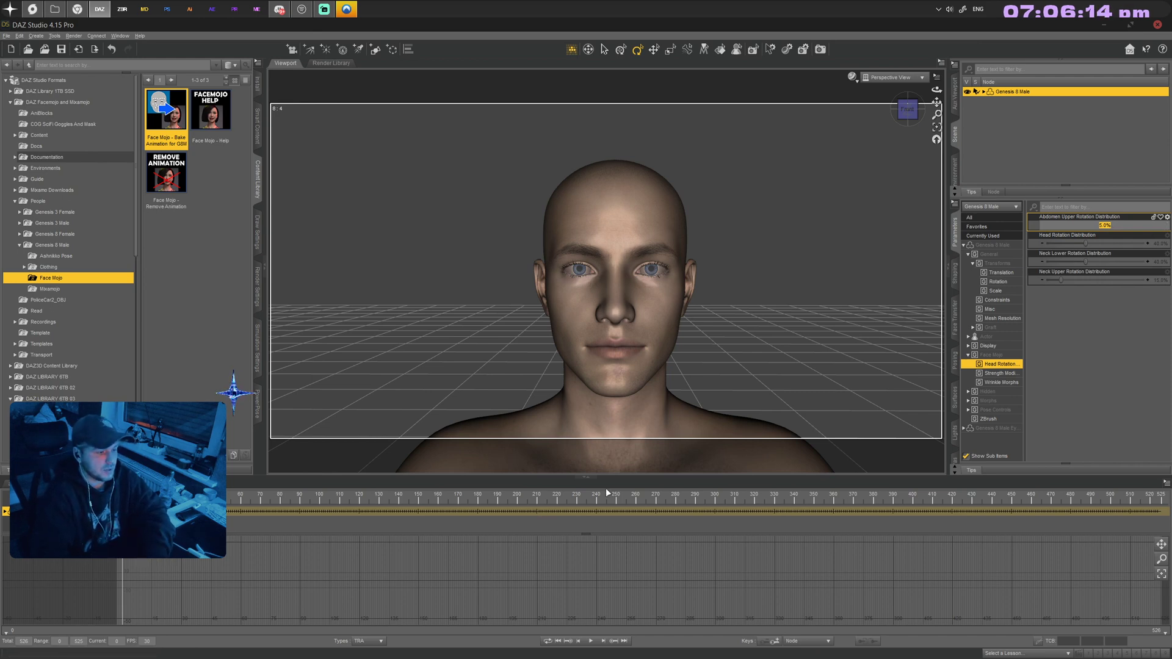
left_click_drag(610, 497, 686, 500)
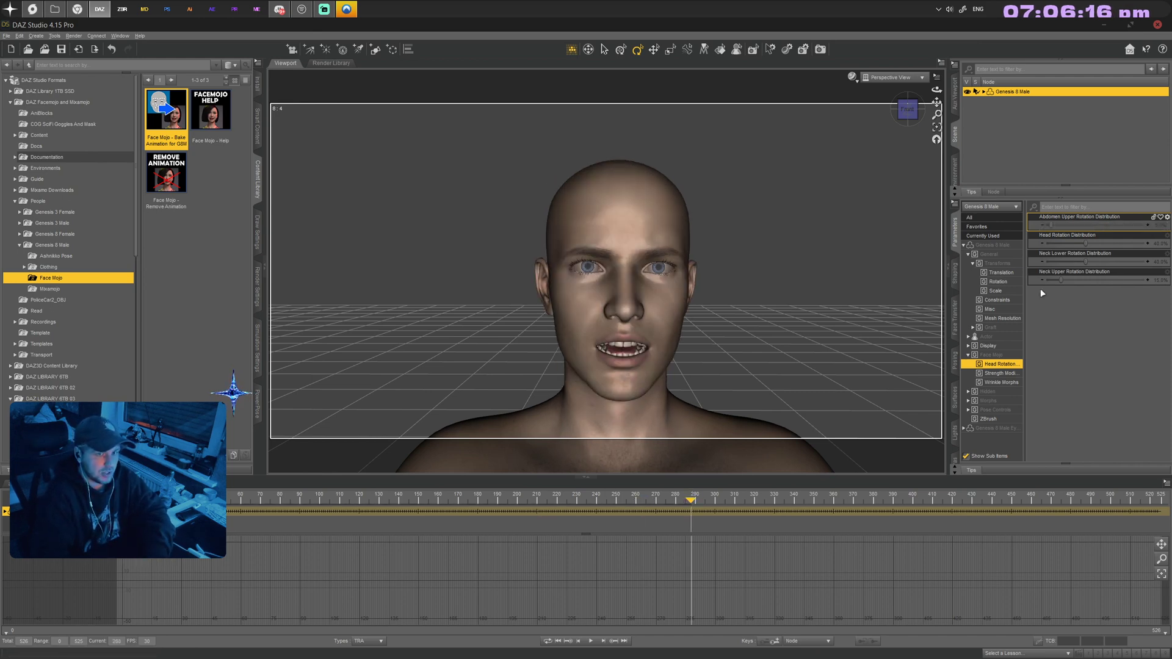
left_click(557, 643)
left_click(1157, 225)
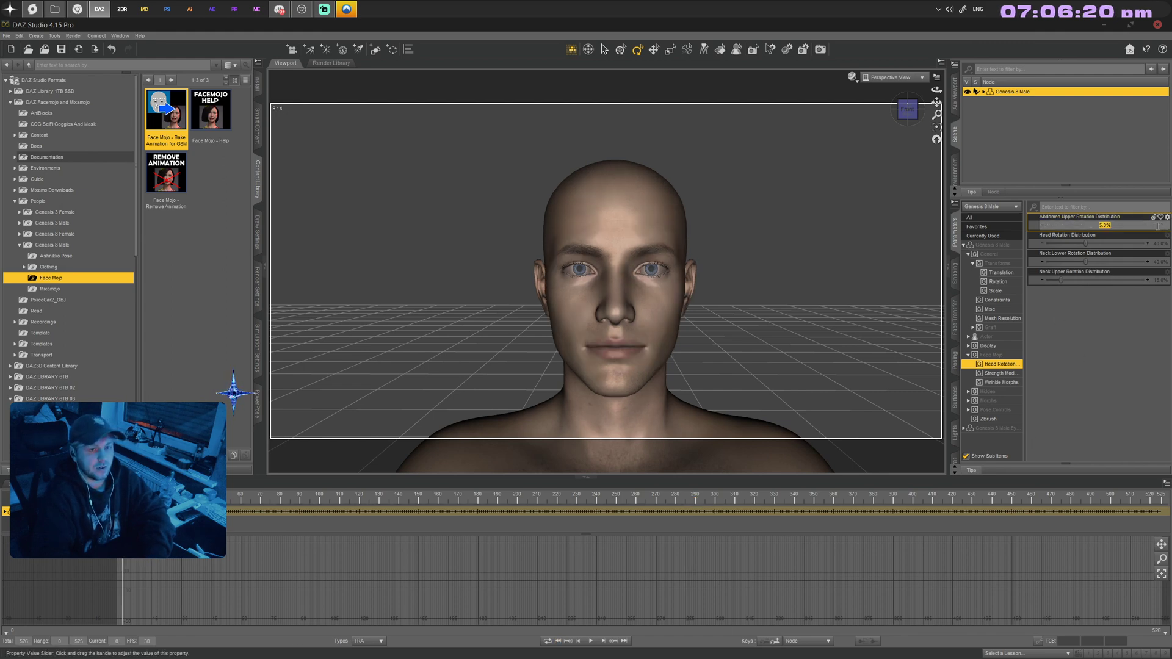
type("100")
key("Return")
- Preview the animation with the 100% abdomen setting and rewind to frame 0
left_click(1085, 269)
scroll(769, 298, "down", 3)
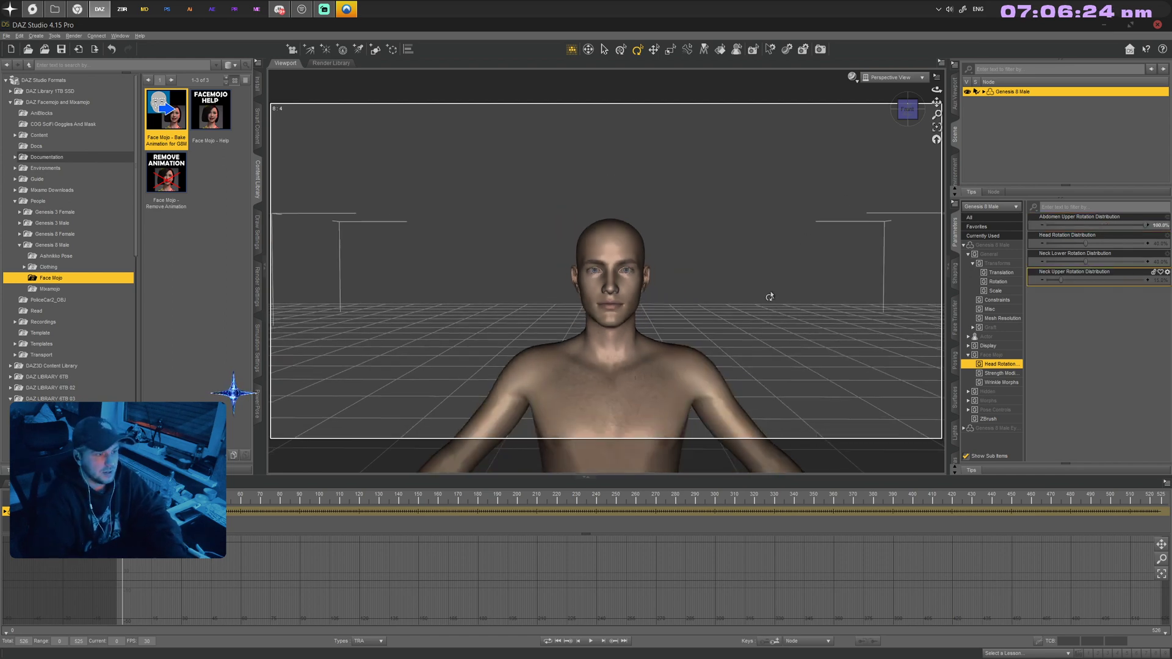
left_click(589, 641)
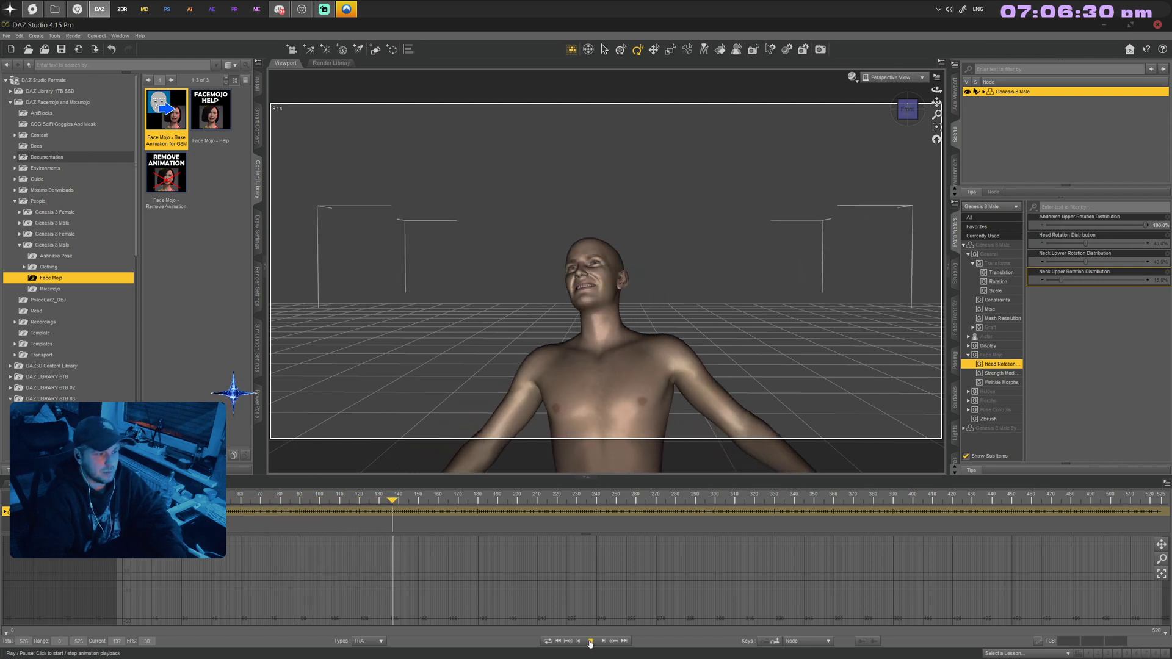
left_click(590, 642)
left_click(557, 641)
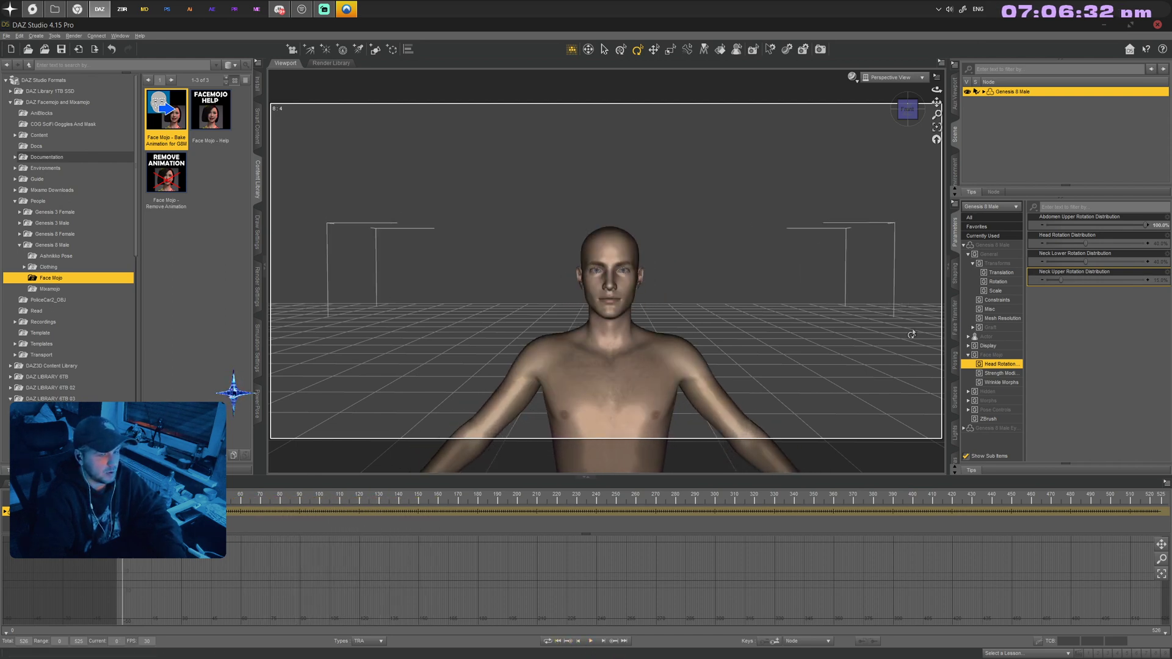
- Set Abdomen Upper to 1% and Head, Neck Lower, Neck Upper Rotation Distribution to 10%
left_click(1158, 225)
type("1")
key("Return")
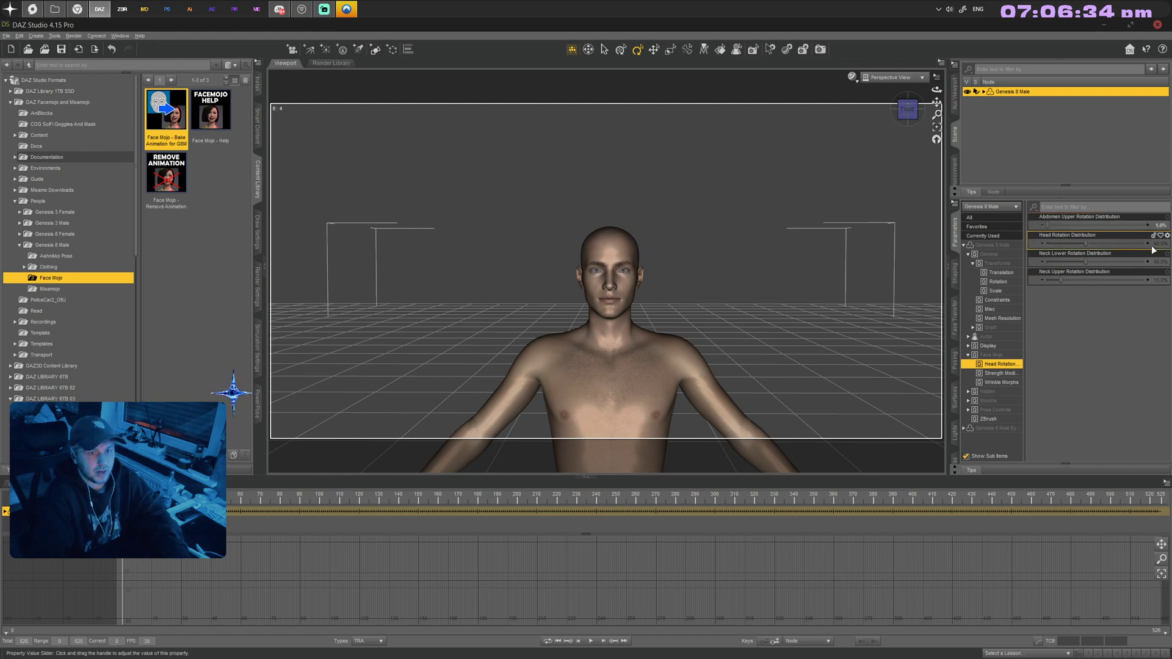
left_click(1157, 244)
type("10")
key("Return")
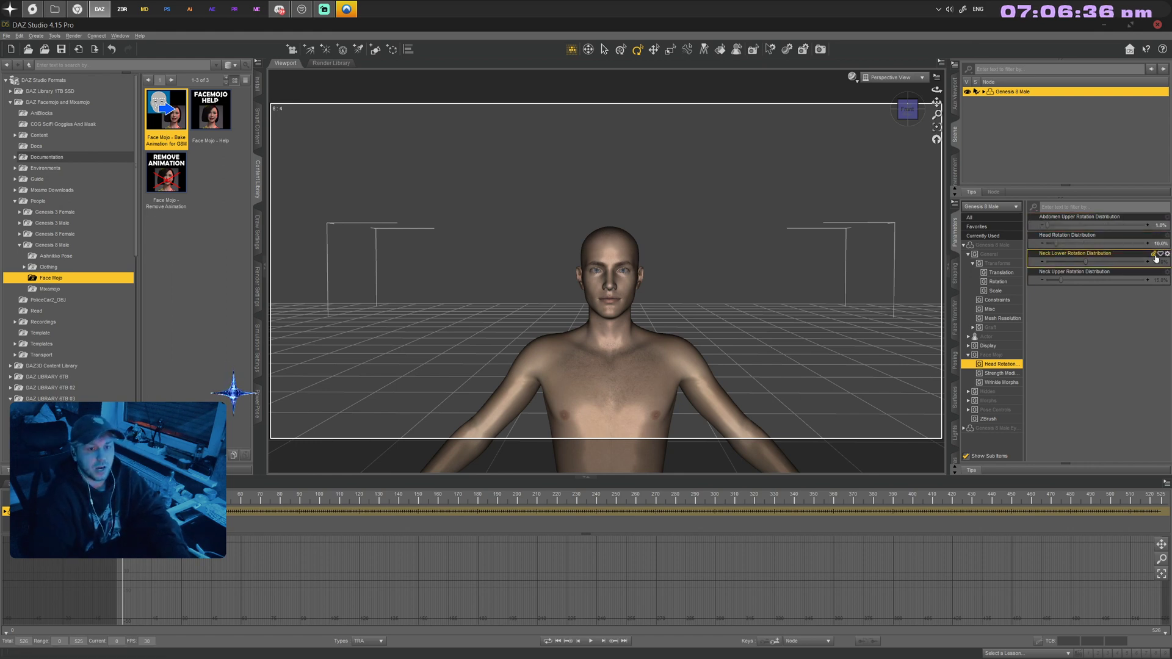
left_click(1158, 262)
type("10")
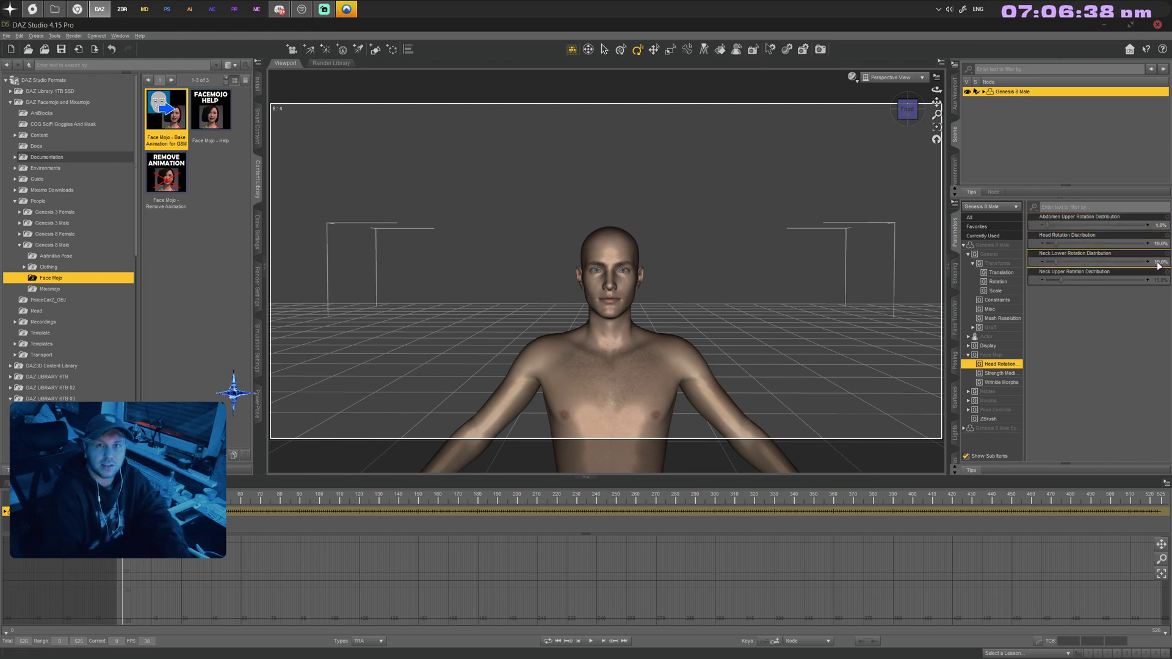
key("Return")
left_click(1158, 280)
type("10")
key("Return")
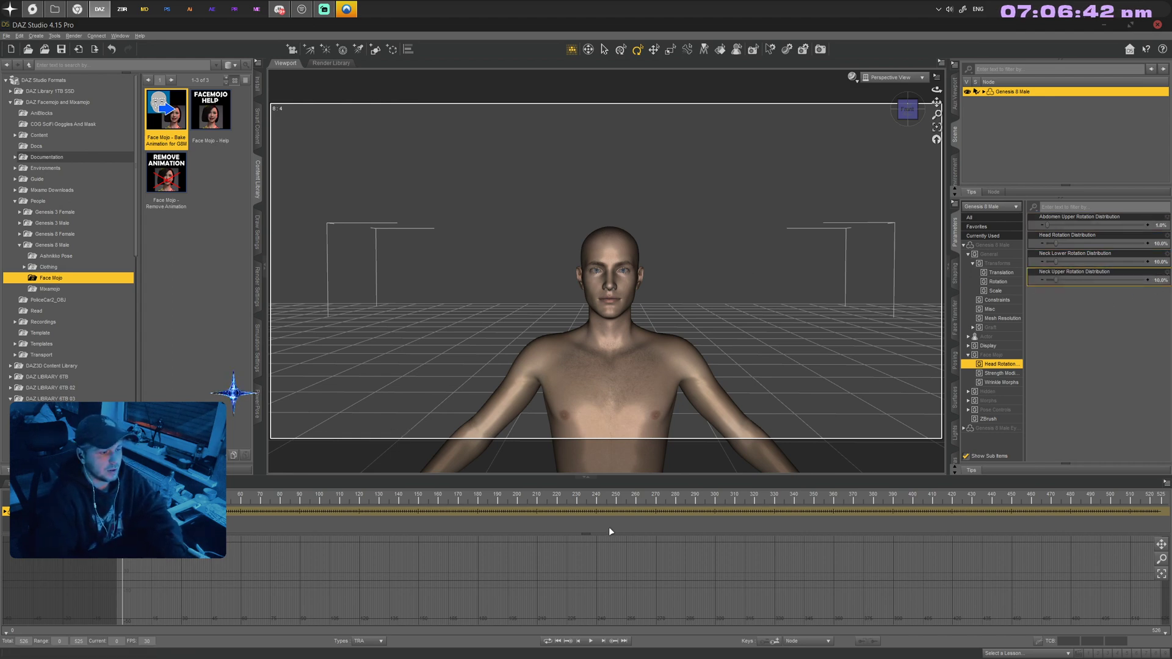
- Play the toned-down head motion, stop it, and rewind to frame 0
left_click(590, 641)
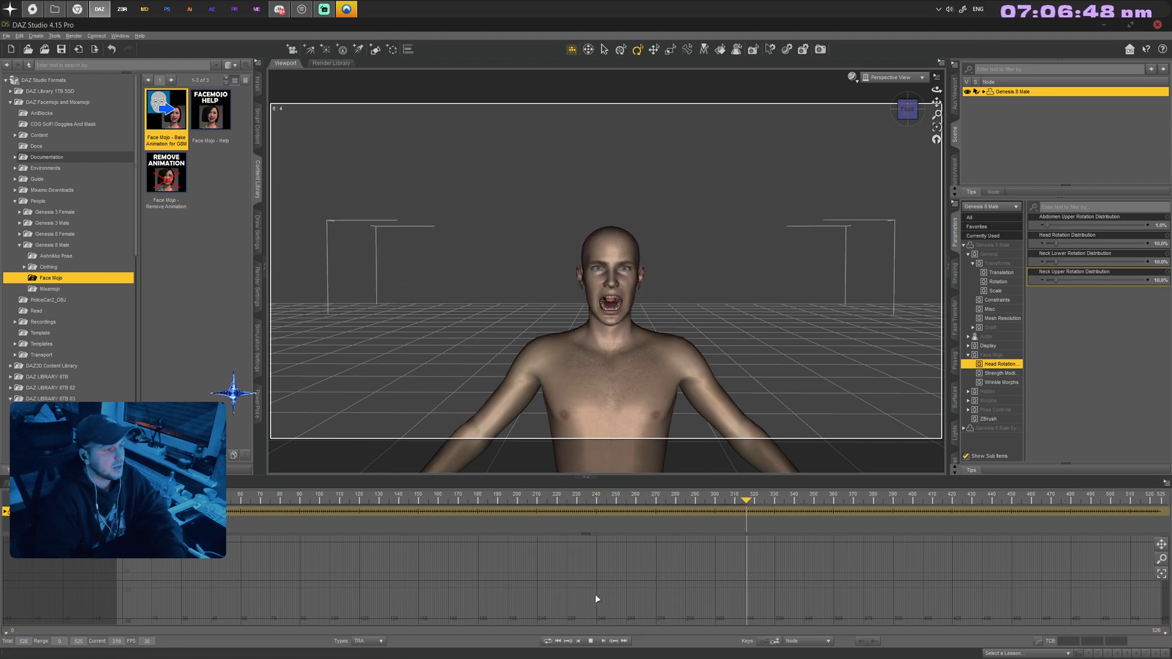
left_click(590, 640)
left_click(558, 641)
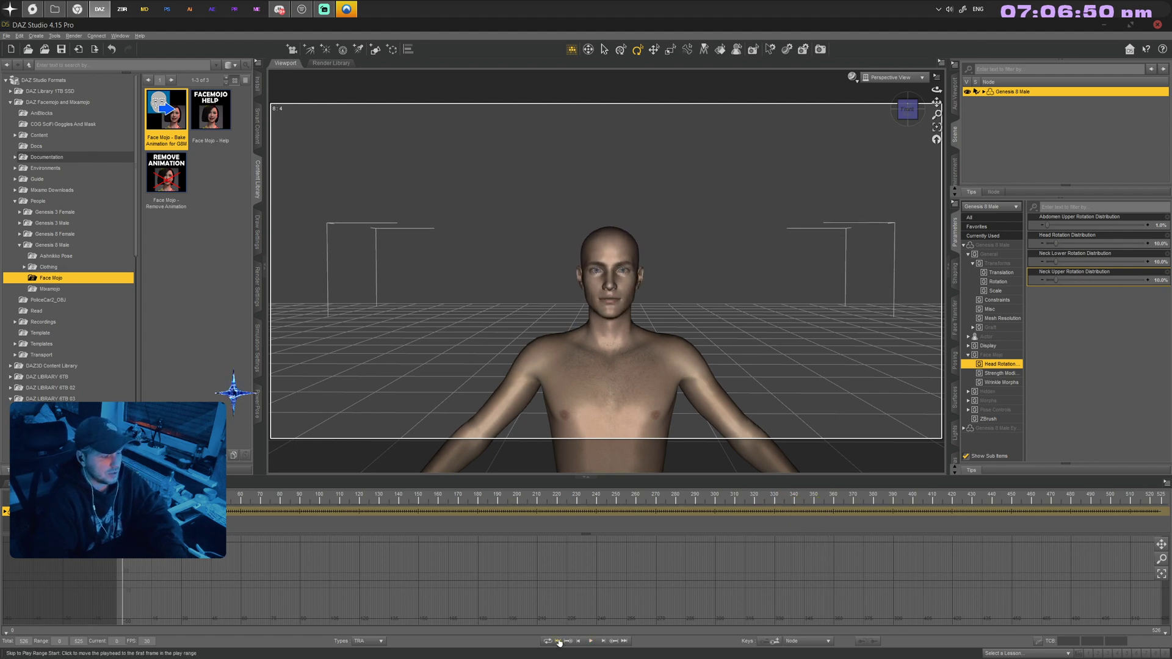
- Show Face Mojo Strength Modifiers, frame the view on the head, rewind, and scroll to mouth sliders
left_click(1006, 374)
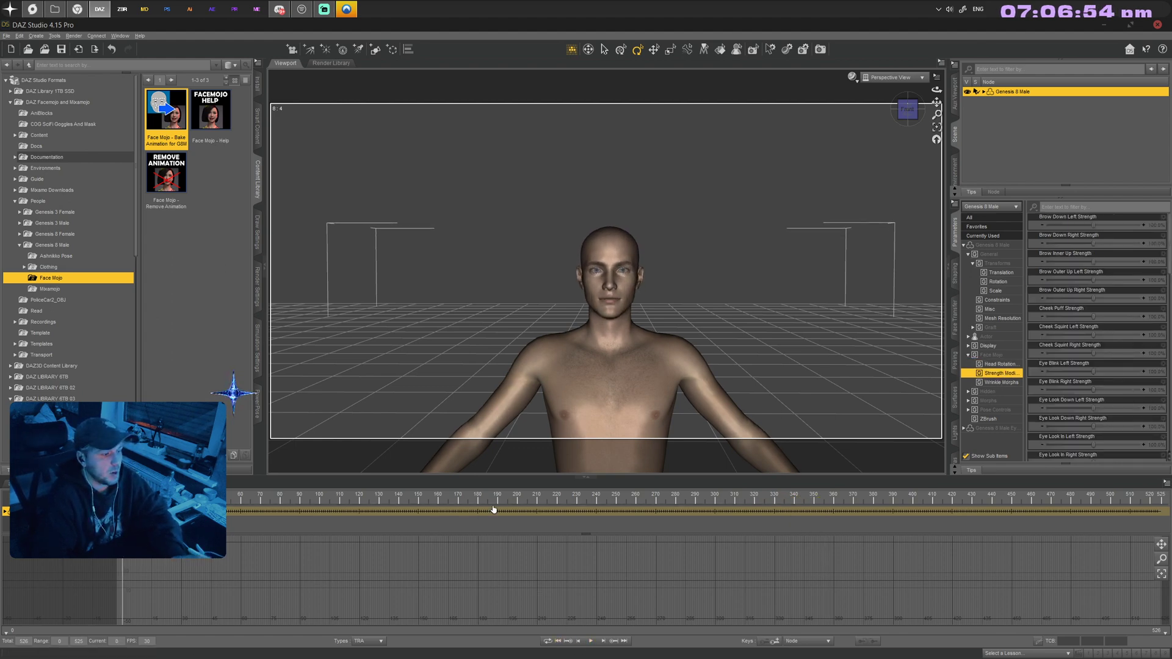
left_click_drag(497, 499, 559, 499)
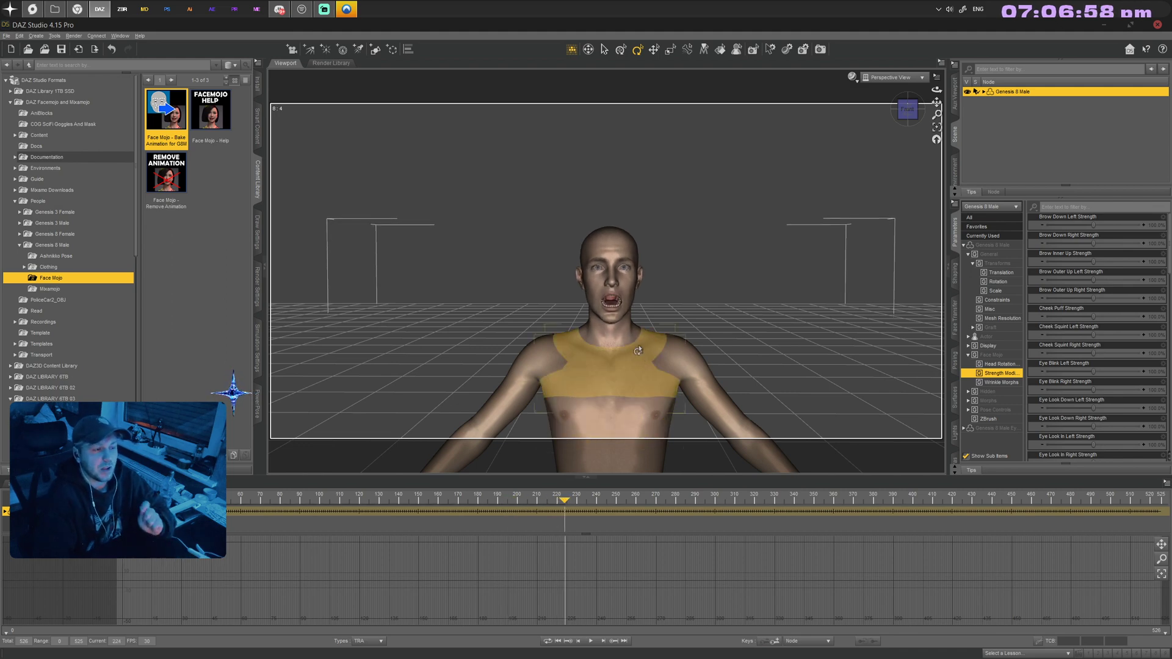
scroll(701, 309, "down", 3)
scroll(701, 308, "up", 5)
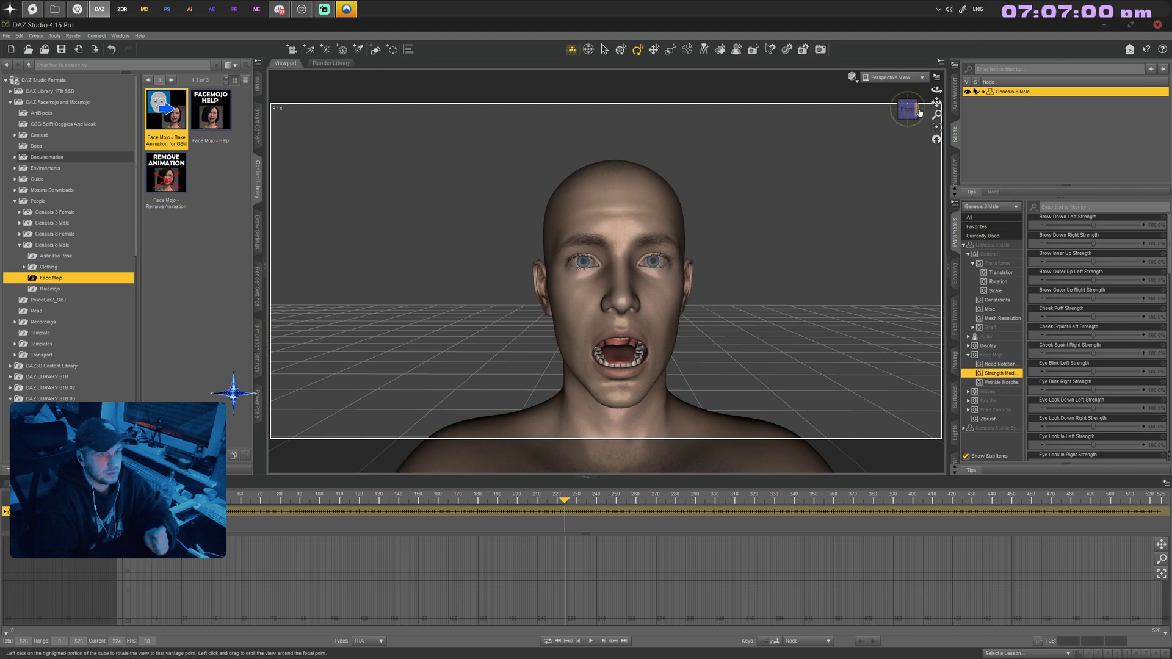
left_click_drag(935, 103, 818, 230)
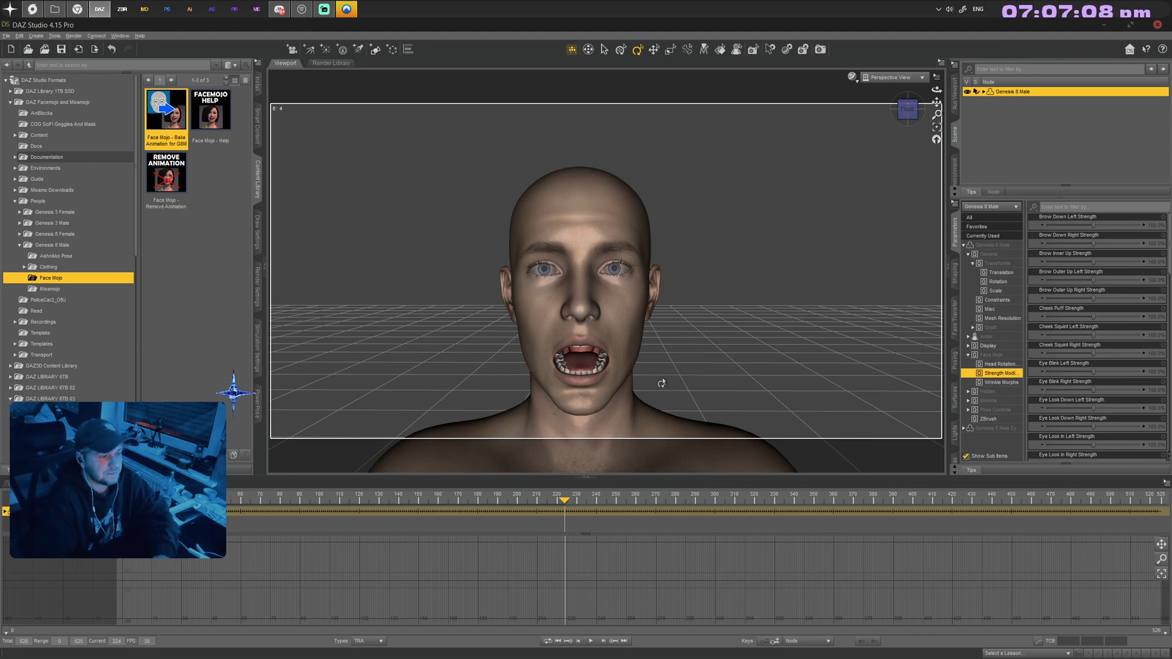
left_click(557, 641)
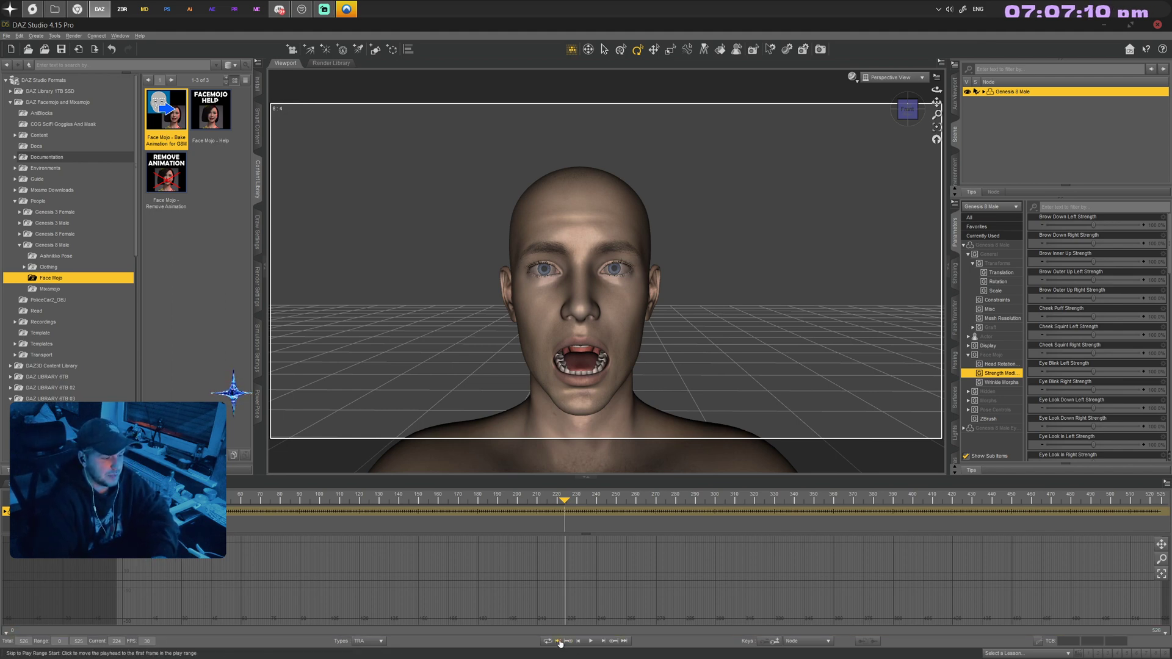
scroll(1115, 374, "down", 15)
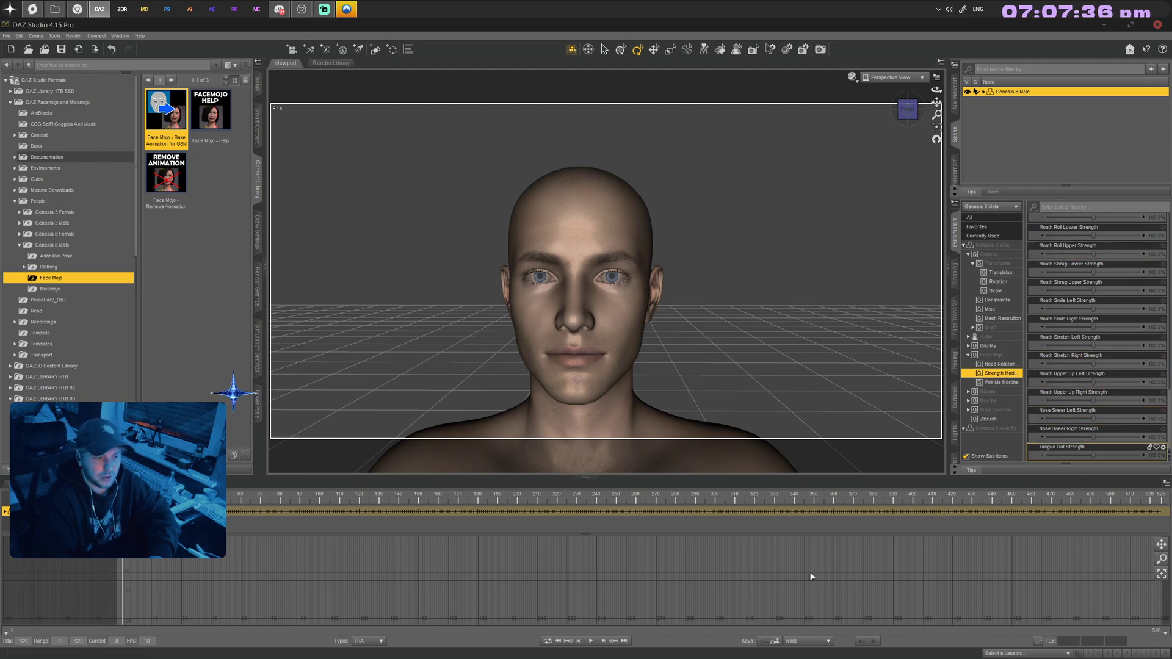
- Set Mouth Upper Up Left and Right Strength to 10%
left_click(1102, 382)
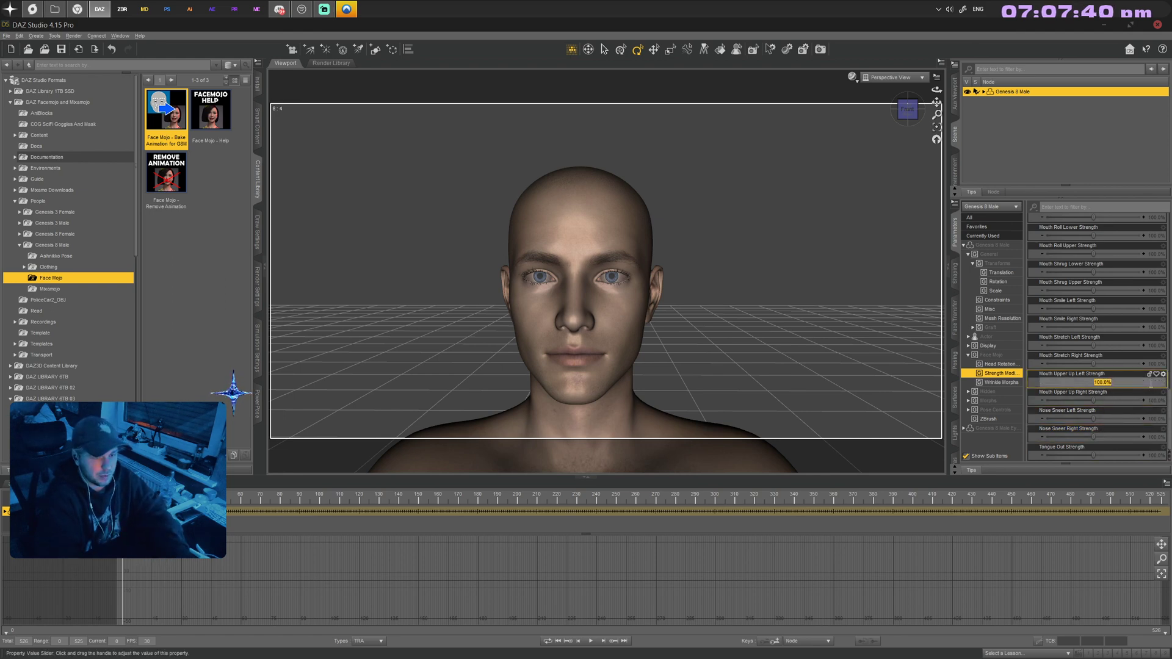
type("10")
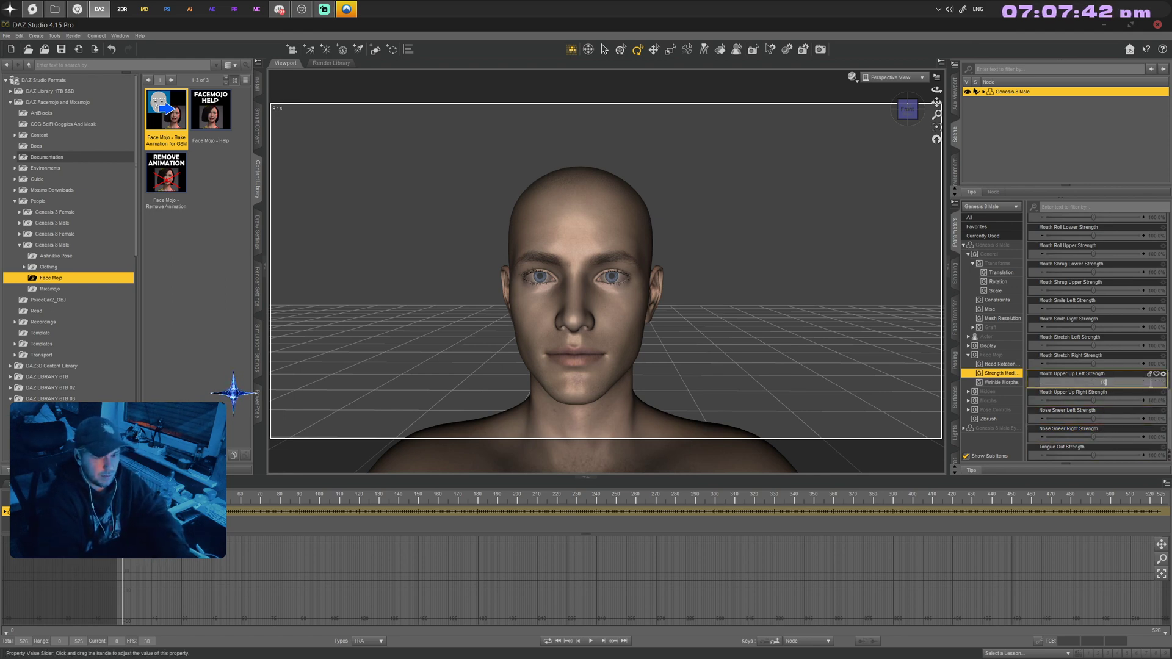
key("Return")
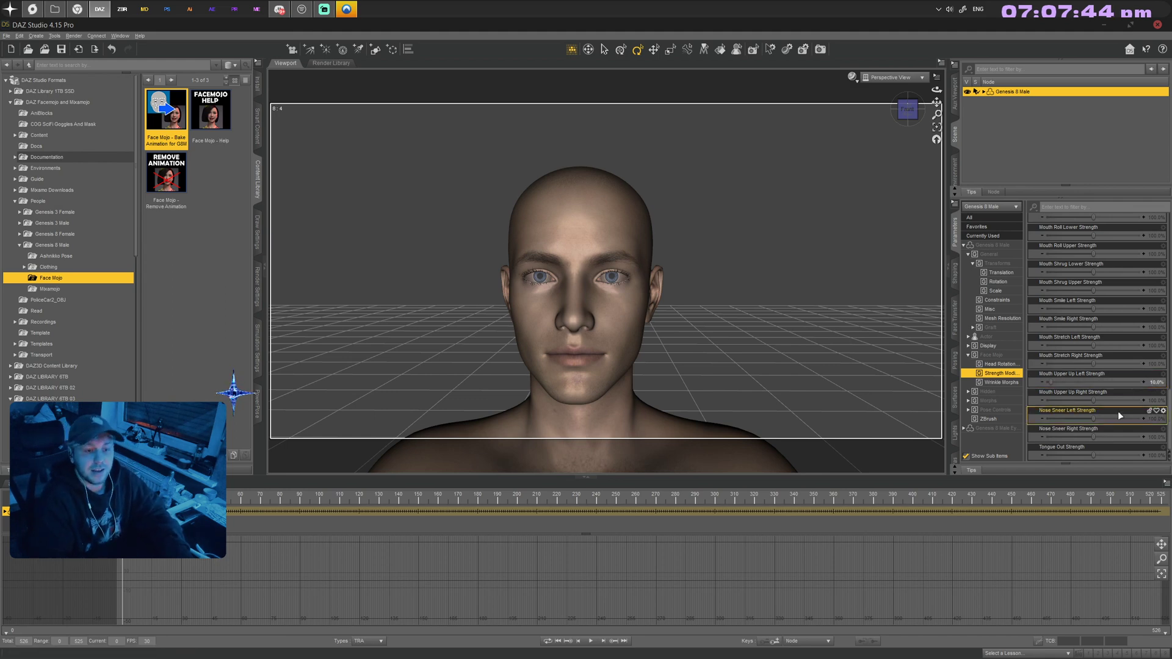
left_click(1157, 403)
type("10")
key("Return")
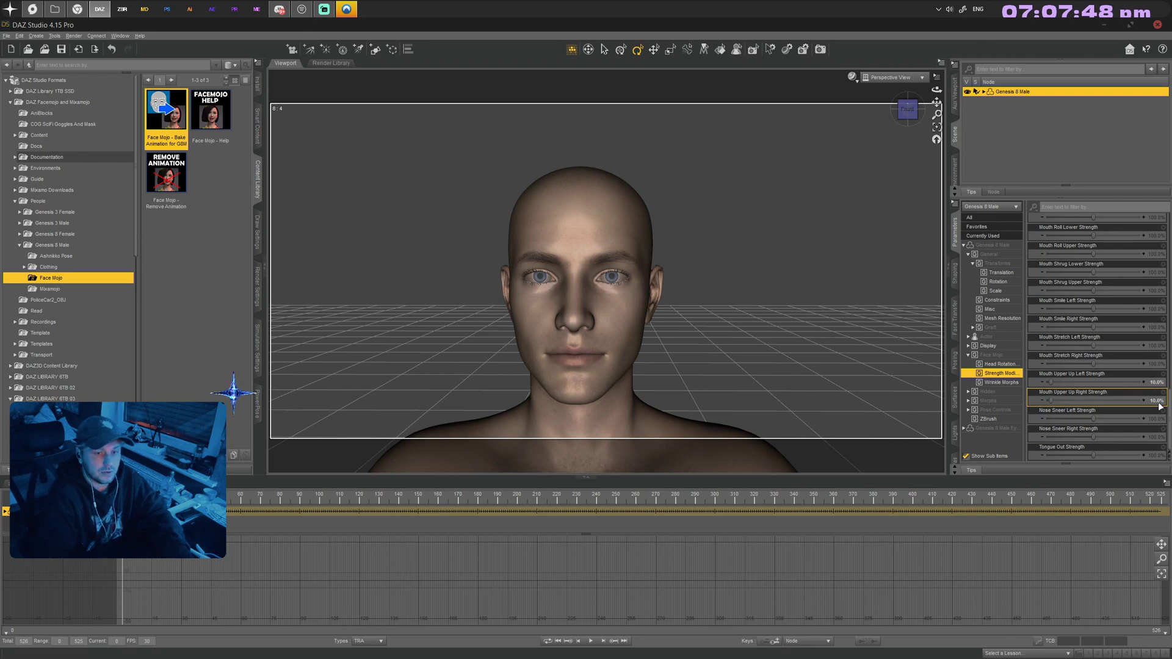
- Play the animation to check the mouth, inspect frame 184, then return to frame 0
left_click(590, 642)
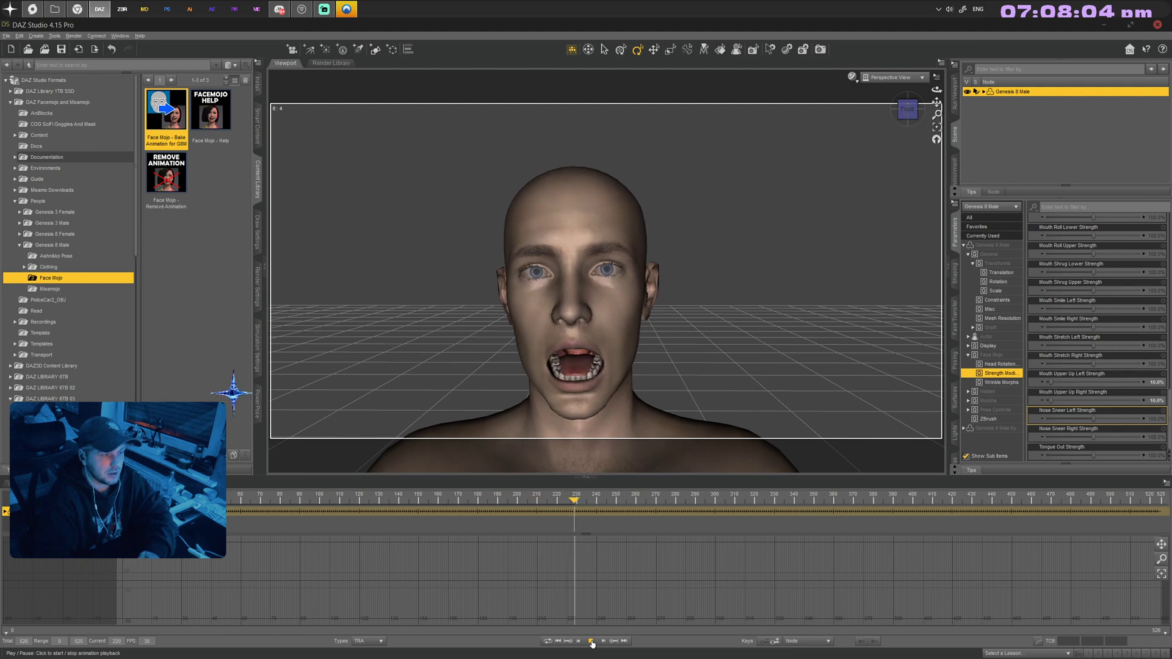
left_click(590, 642)
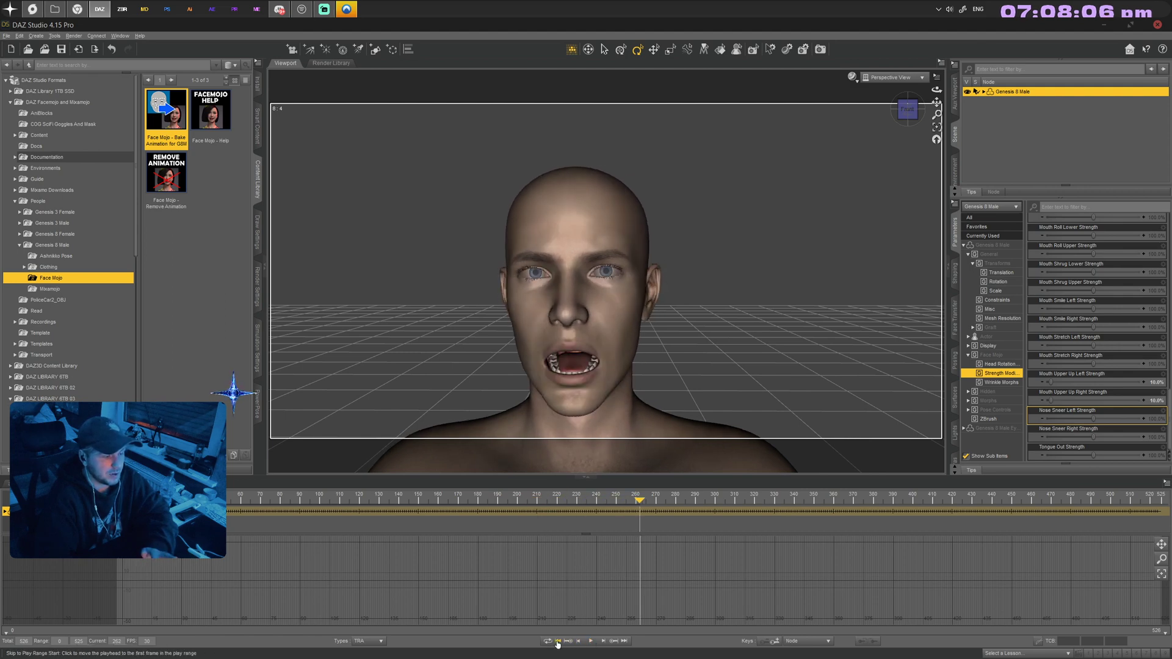
left_click(558, 641)
left_click(485, 499)
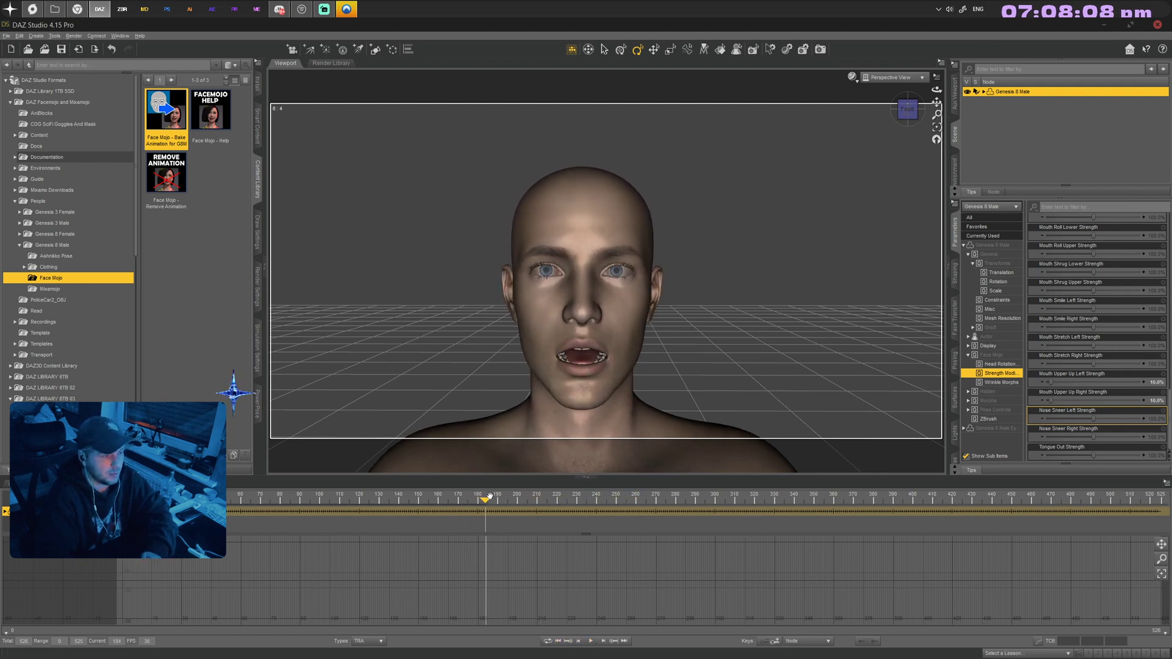
left_click_drag(487, 500, 122, 500)
- Set Mouth Stretch Right and Left Strength to 10%
left_click(1074, 375)
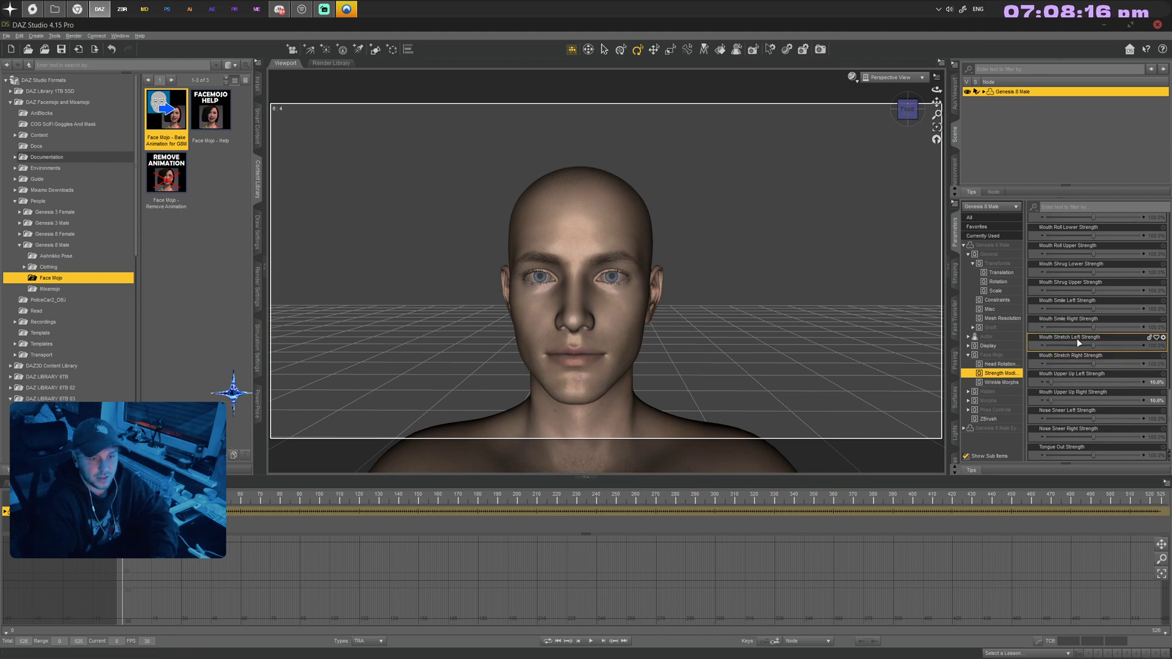
double_click(1145, 363)
type("10")
key("Return")
double_click(1156, 347)
type("10")
key("Return")
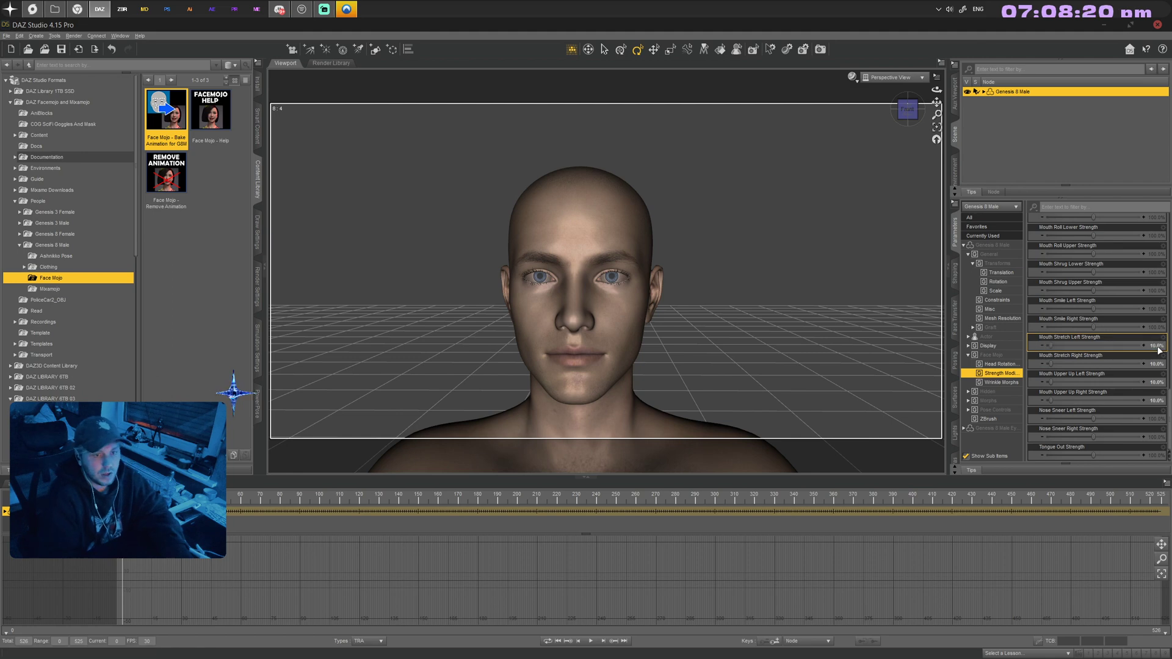
- Set Mouth Smile Left and Right Strength to 10%
scroll(1117, 355, "up", 3)
double_click(1157, 364)
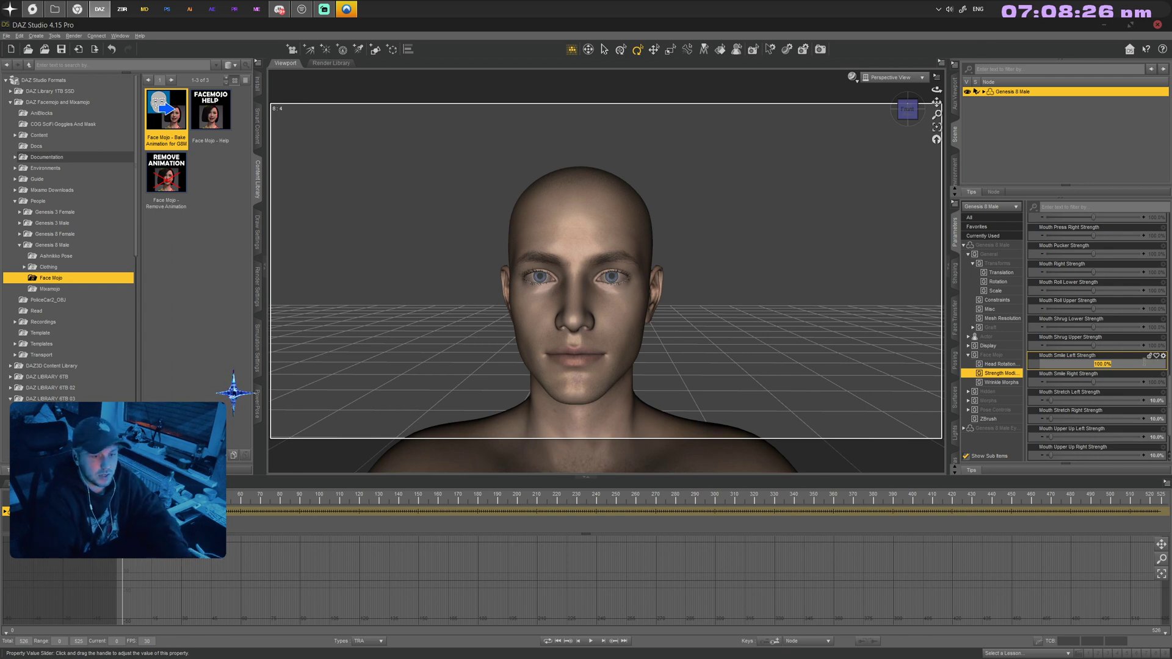
type("10")
key("Return")
left_click(1152, 383)
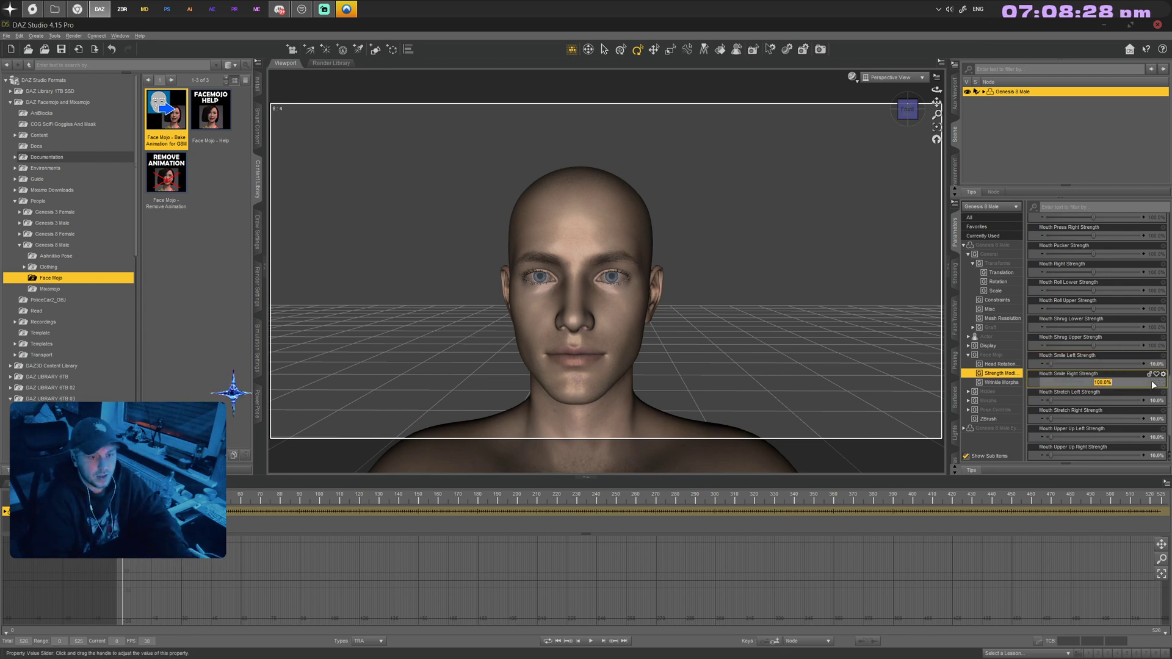
key("Return")
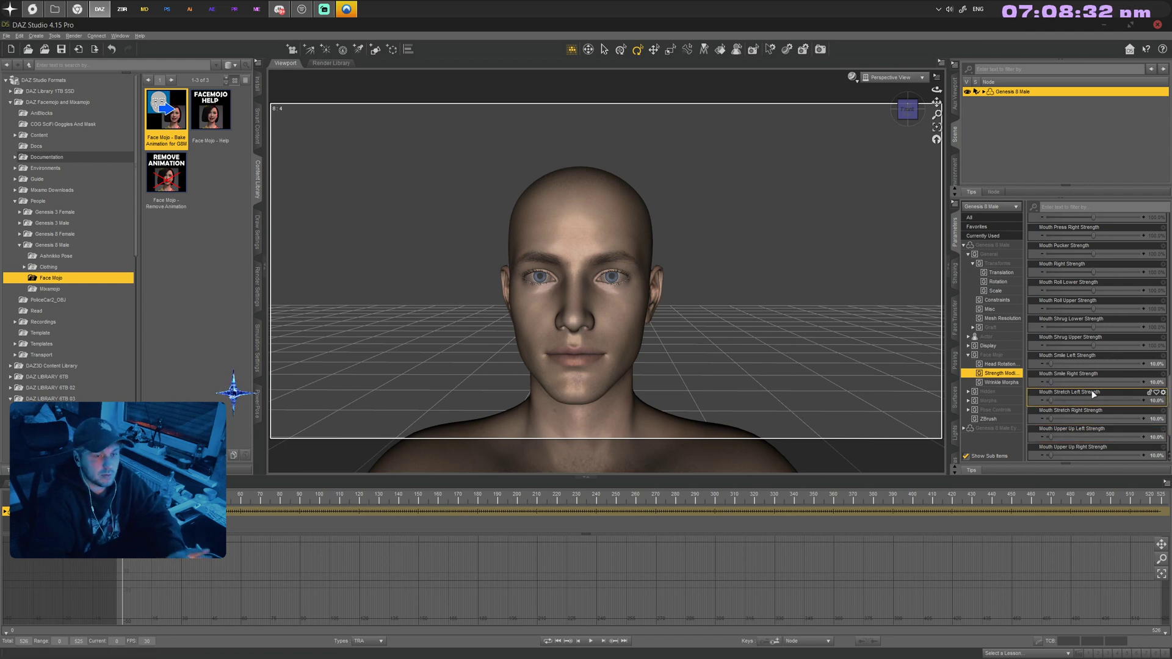
- Set Mouth Left Strength and Mouth Right Strength to 50%
scroll(1098, 397, "up", 3)
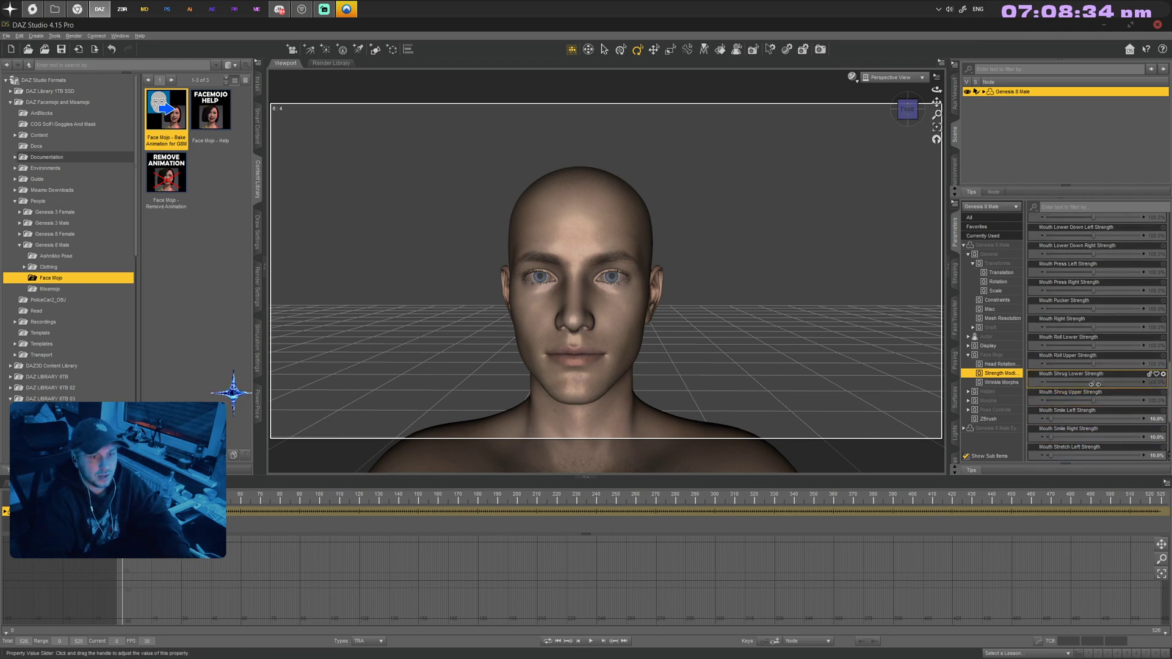
scroll(1099, 381, "up", 3)
scroll(1095, 378, "up", 3)
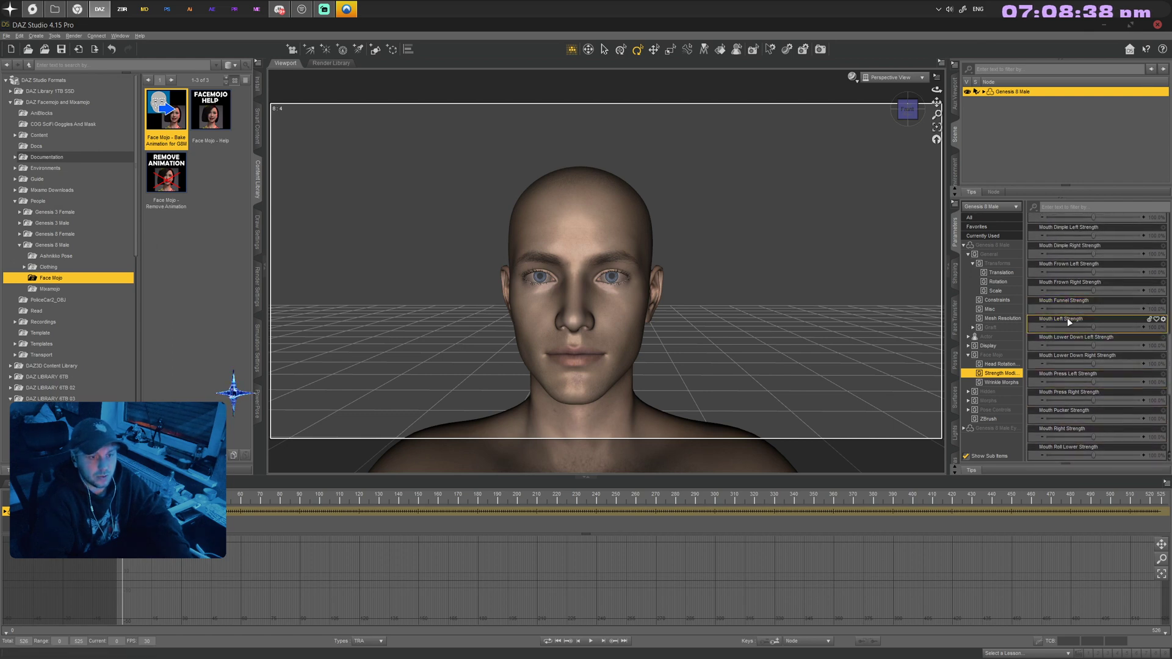
scroll(1065, 312, "up", 3)
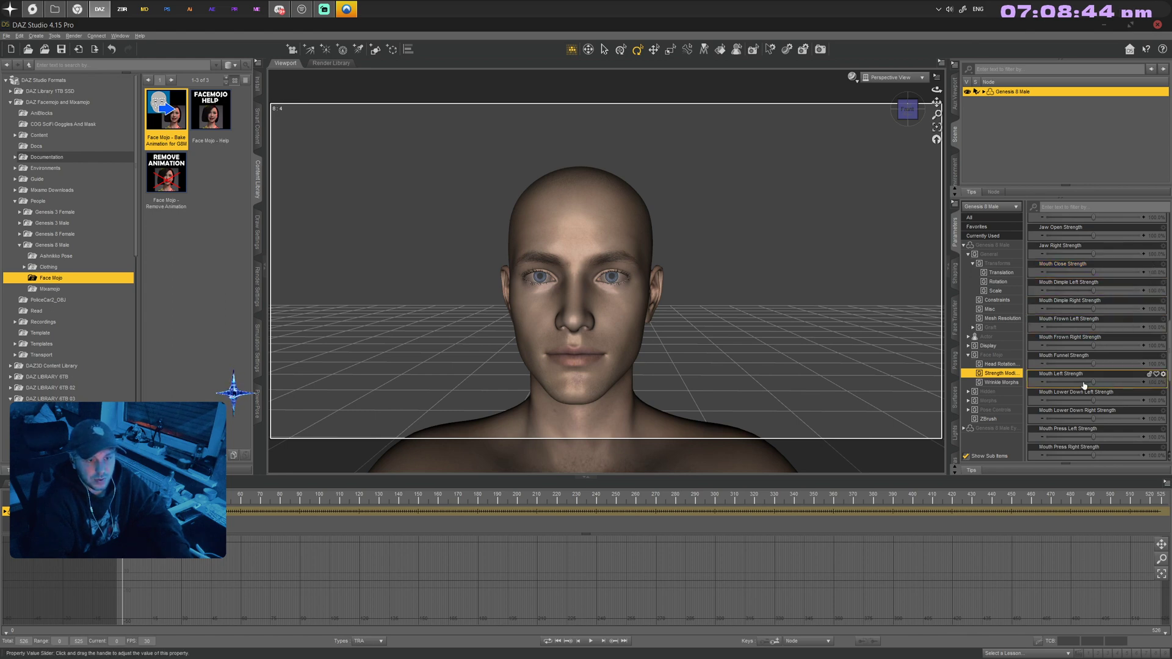
left_click(1146, 383)
type("50")
key("Return")
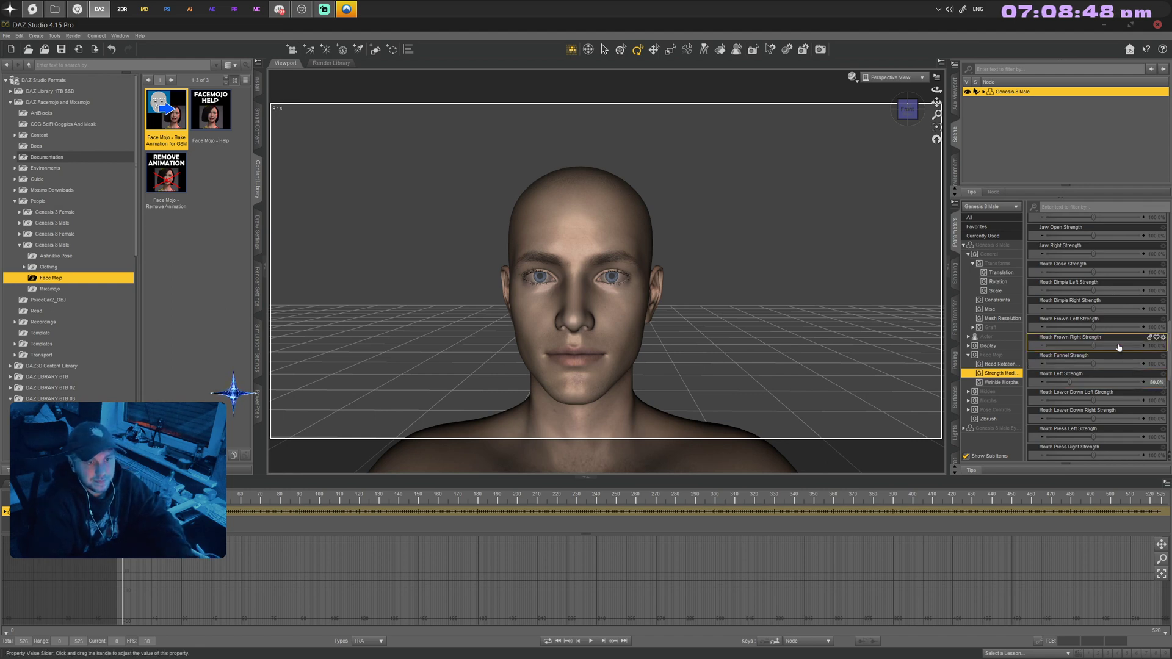
scroll(1119, 373, "down", 3)
left_click(1155, 437)
type("50")
key("Return")
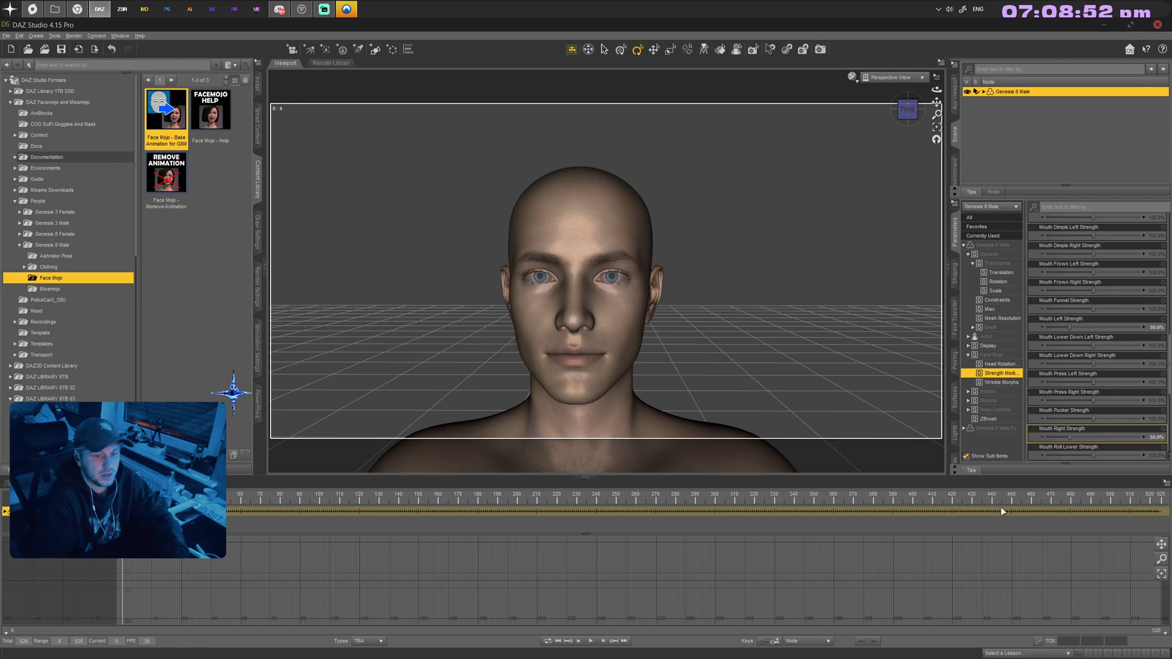
- Play the animation with the reduced mouth strengths, then stop playback
left_click(590, 641)
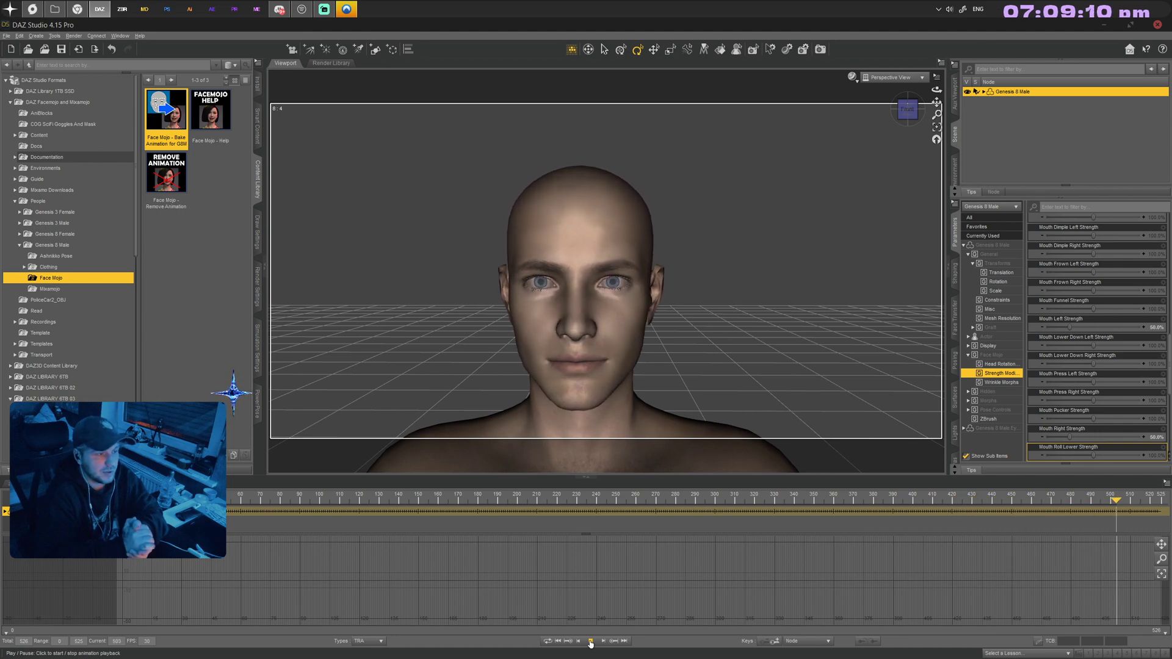
left_click(590, 642)
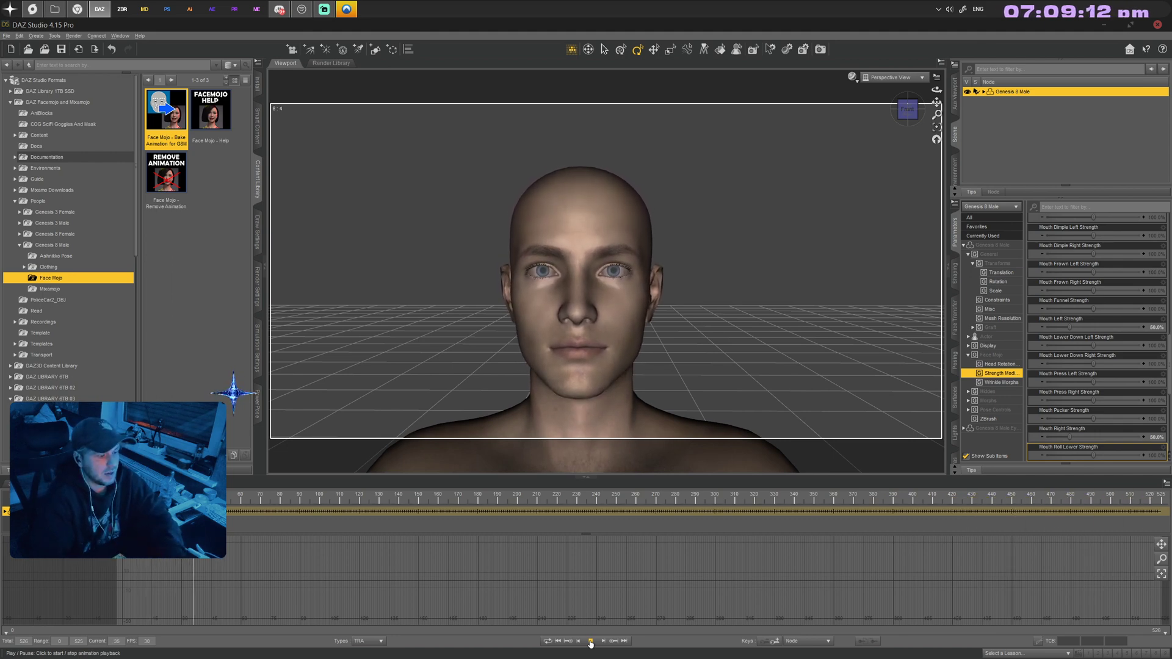
left_click(586, 499)
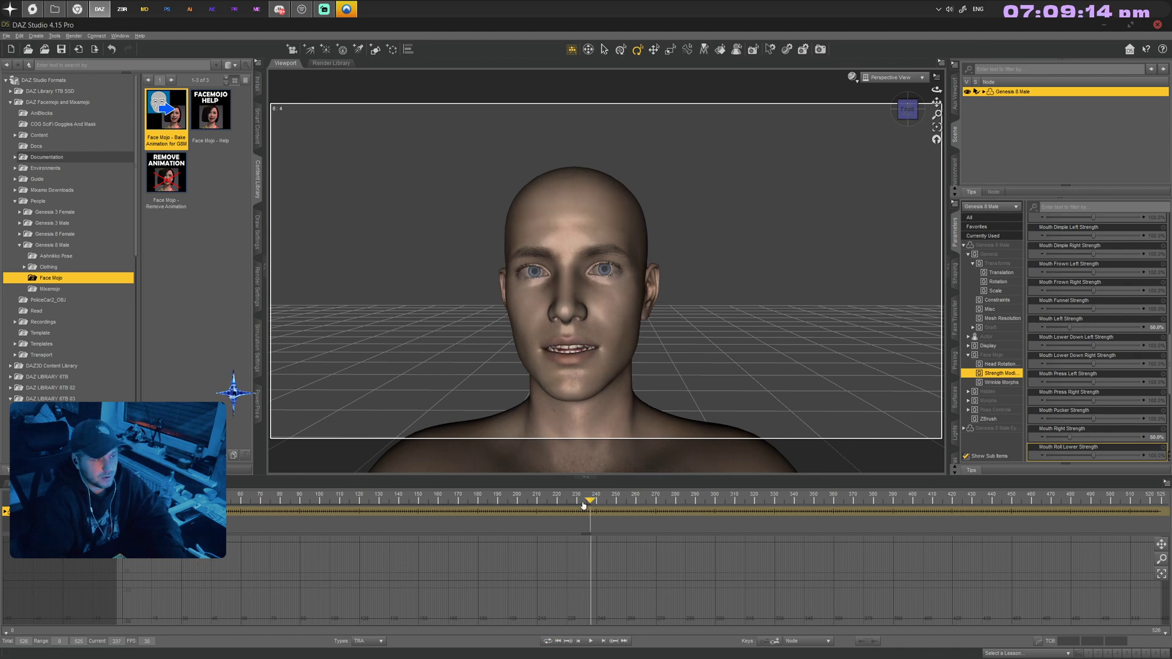
- Rewind to frame 0 and lower both upper eyelids slightly with Eyelids Upper Up-Down
left_click(558, 641)
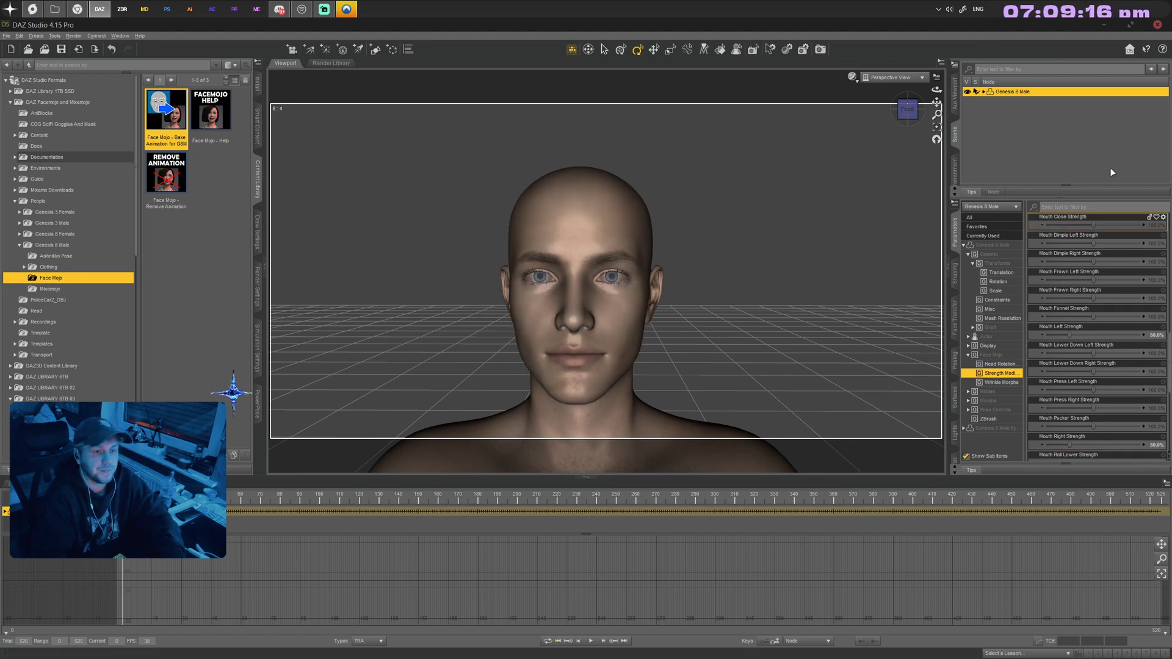
left_click(954, 361)
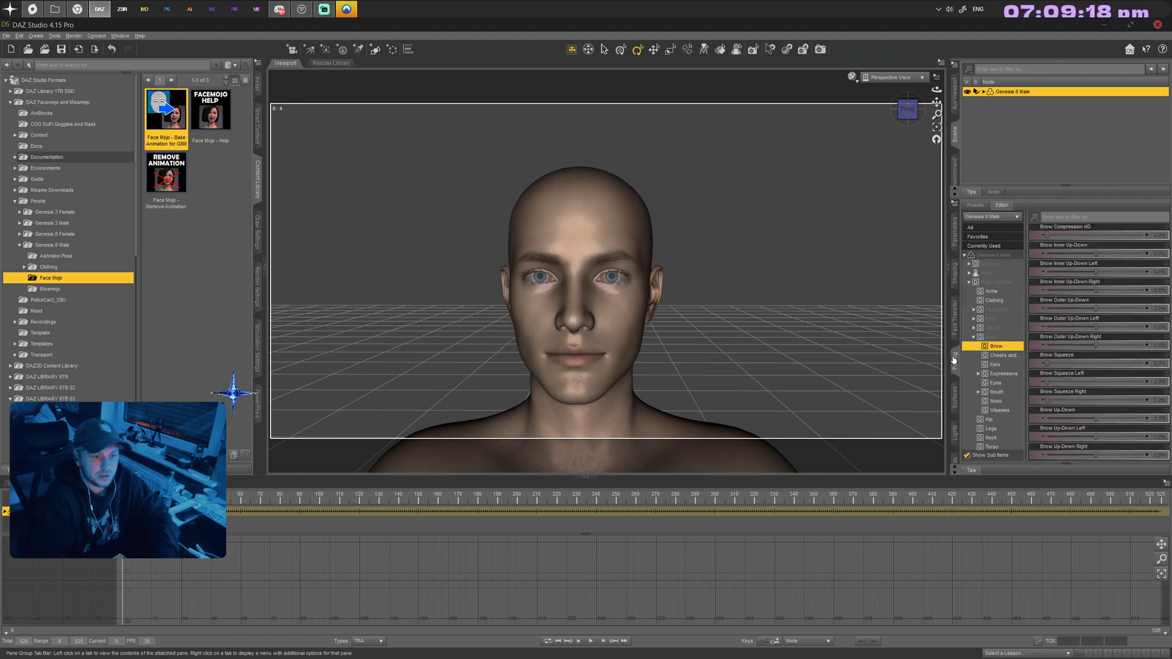
left_click(994, 383)
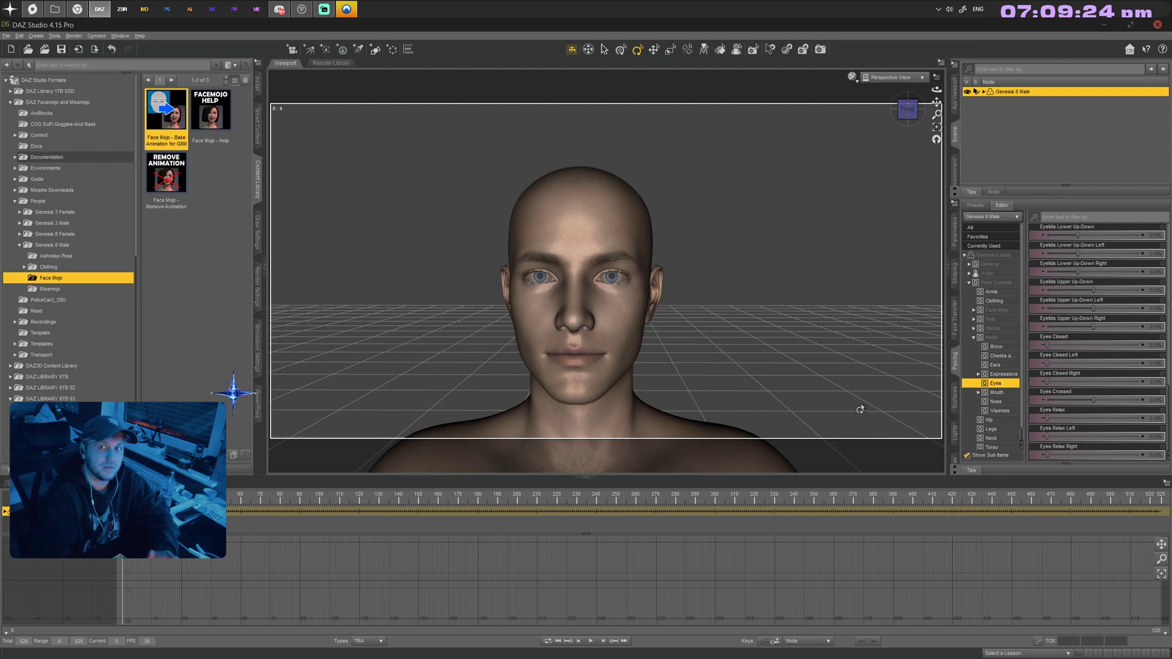
left_click(1058, 245)
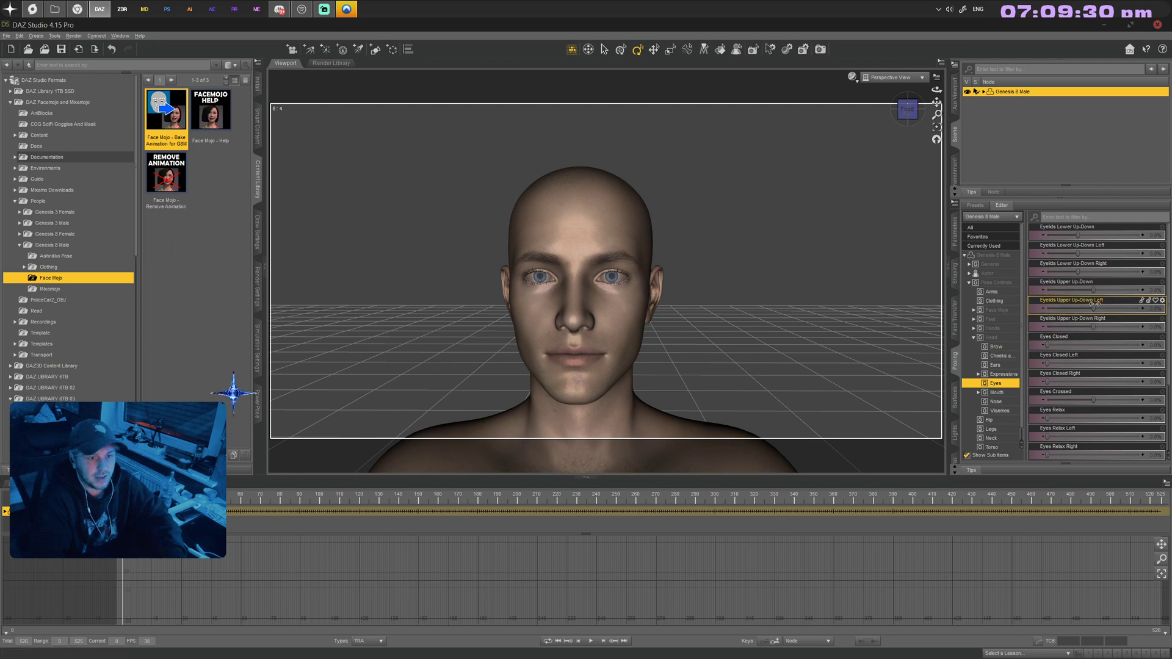
left_click_drag(1093, 290, 1077, 289)
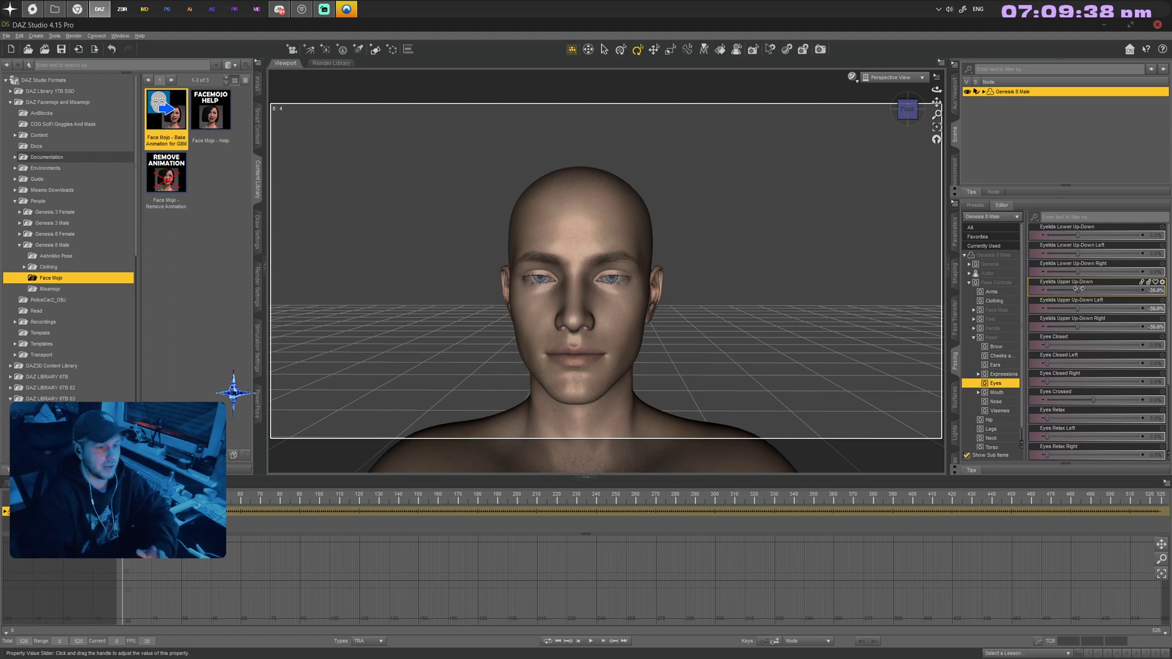
- Adjust Brow Inner Up-Down and raise Brow Outer Up-Down Left for a furrowed brow
left_click(995, 346)
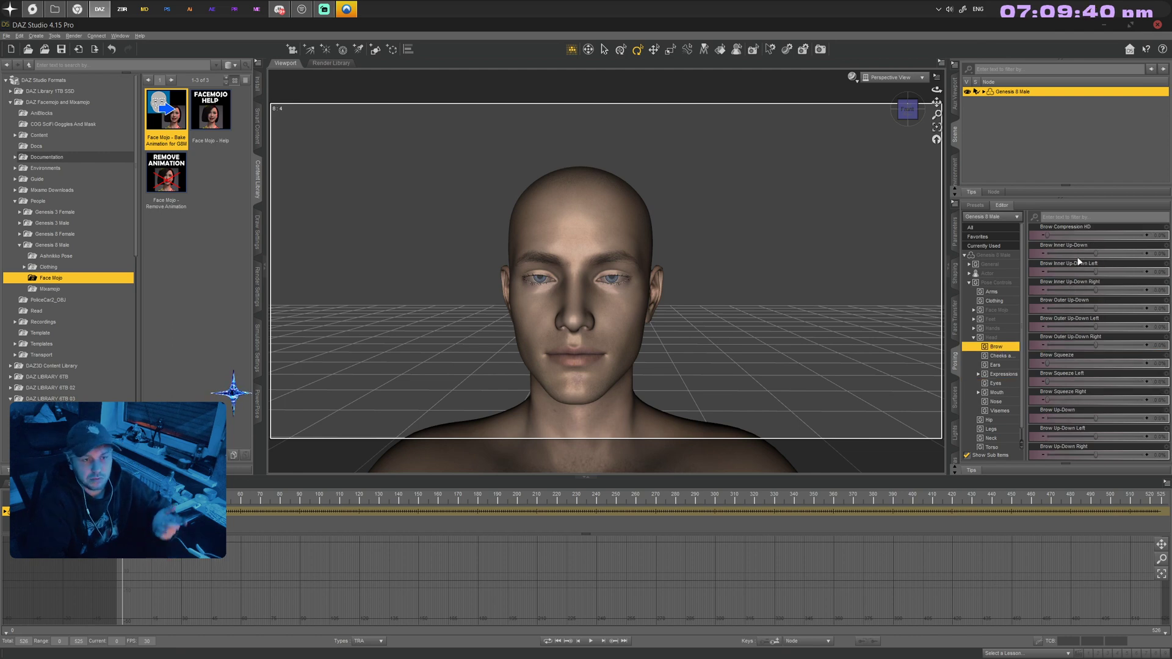
left_click_drag(1101, 252, 1051, 253)
left_click_drag(1095, 326, 1150, 327)
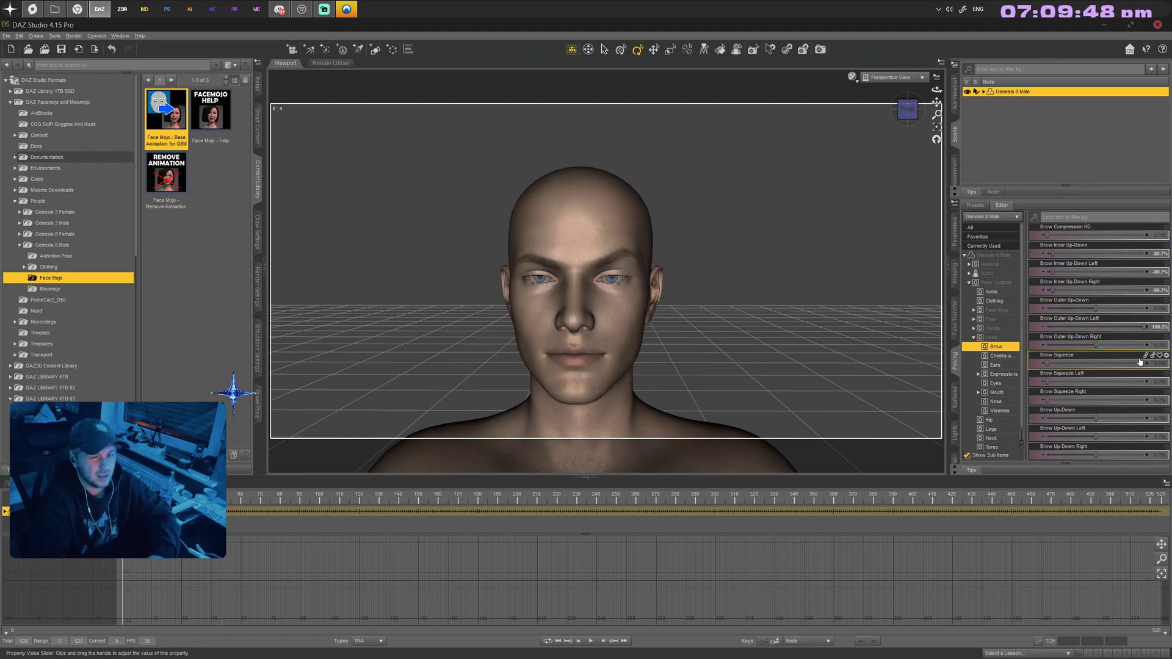
mouse_move(1139, 361)
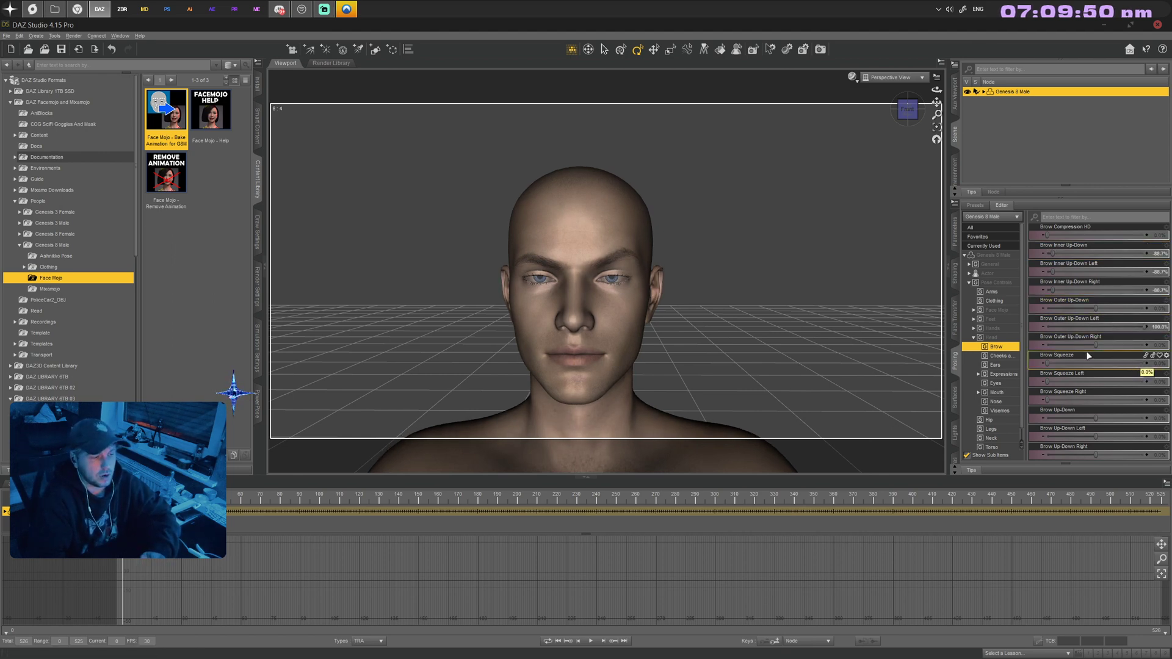
- Play the mocap with the eye and brow offsets, stop near frame 91, and reopen Strength Modifiers
left_click(590, 641)
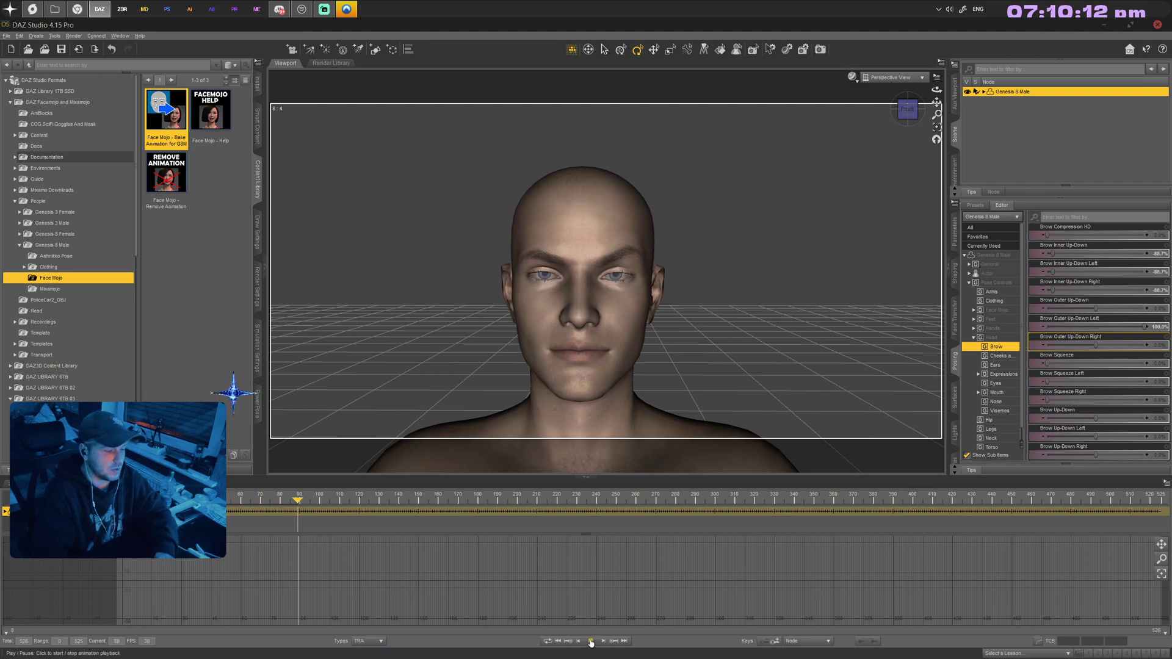
left_click(590, 640)
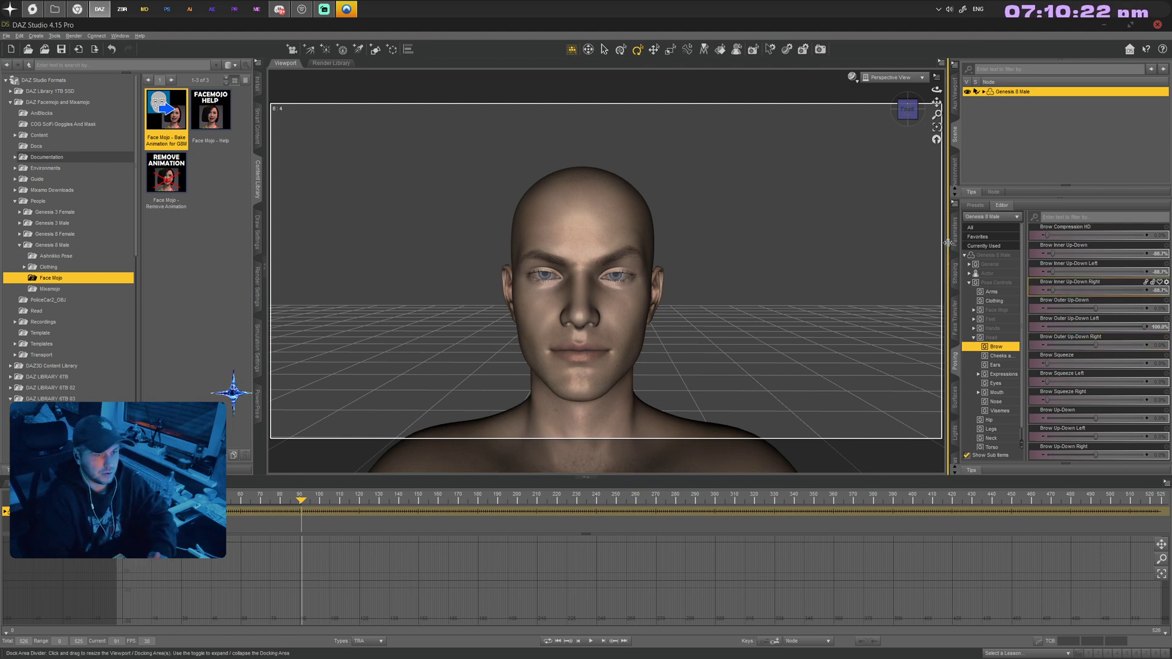
left_click(994, 373)
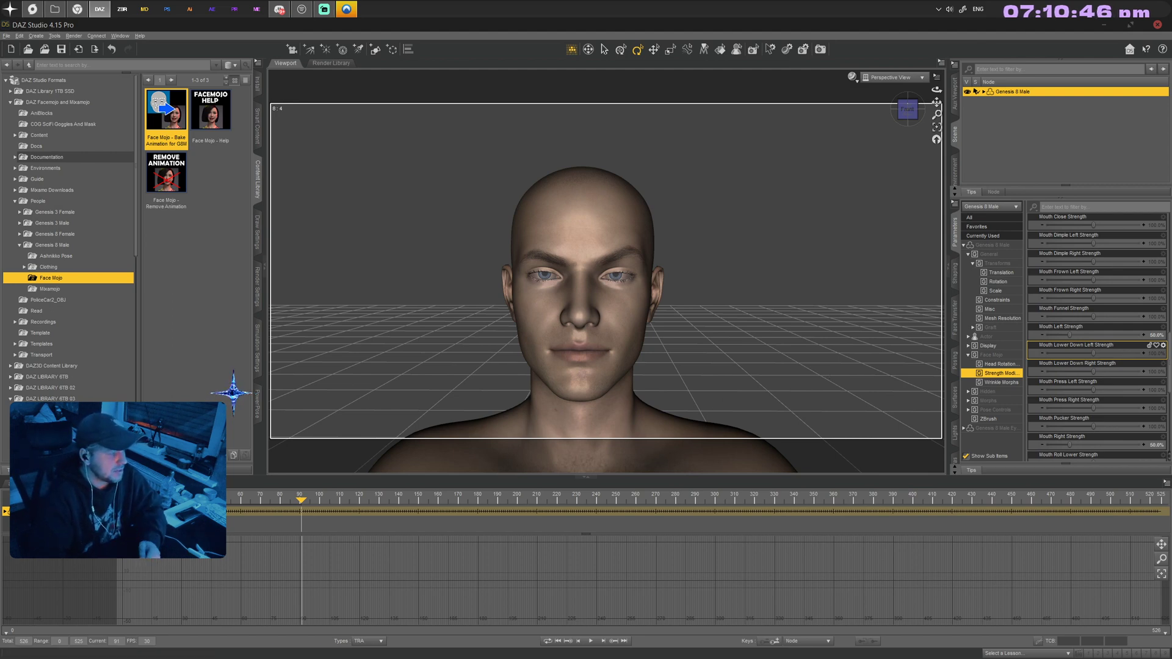
- Switch the timeline to the aniMate aniblock view, then bring the Chrome browser forward
right_click(61, 397)
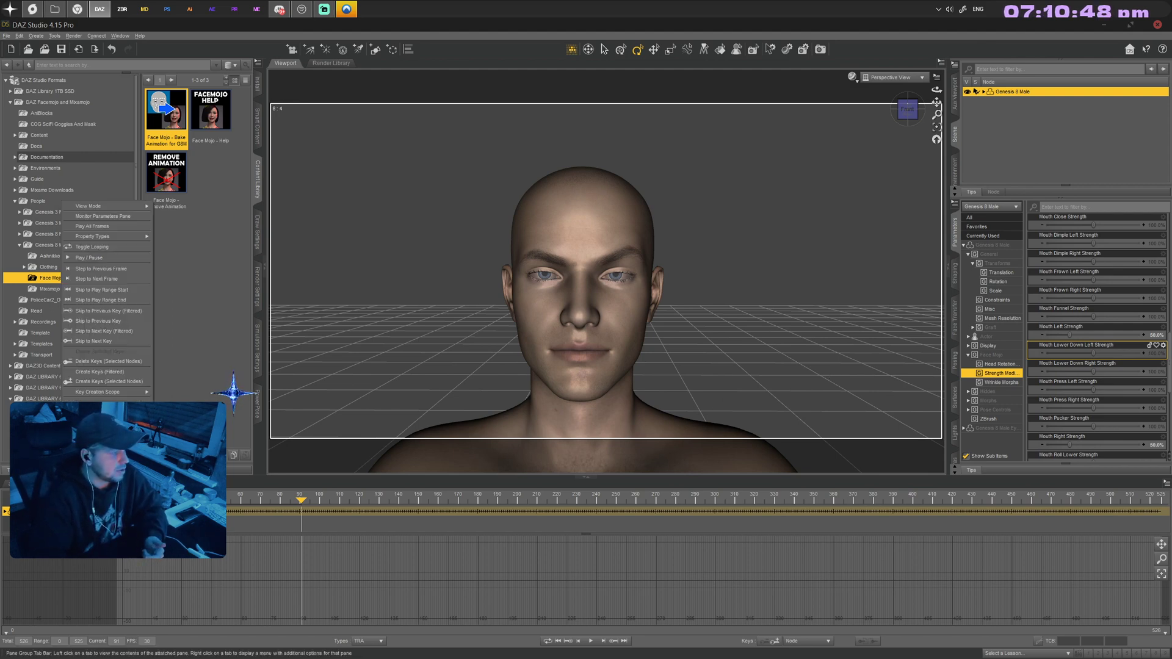
left_click(183, 211)
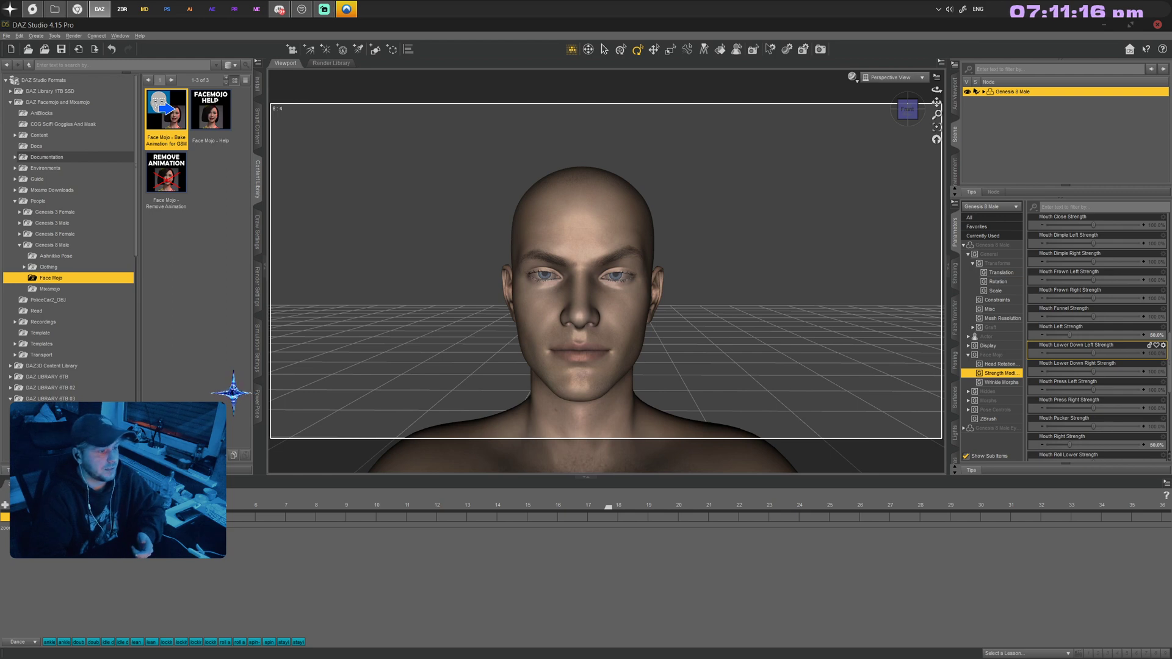
left_click(6, 35)
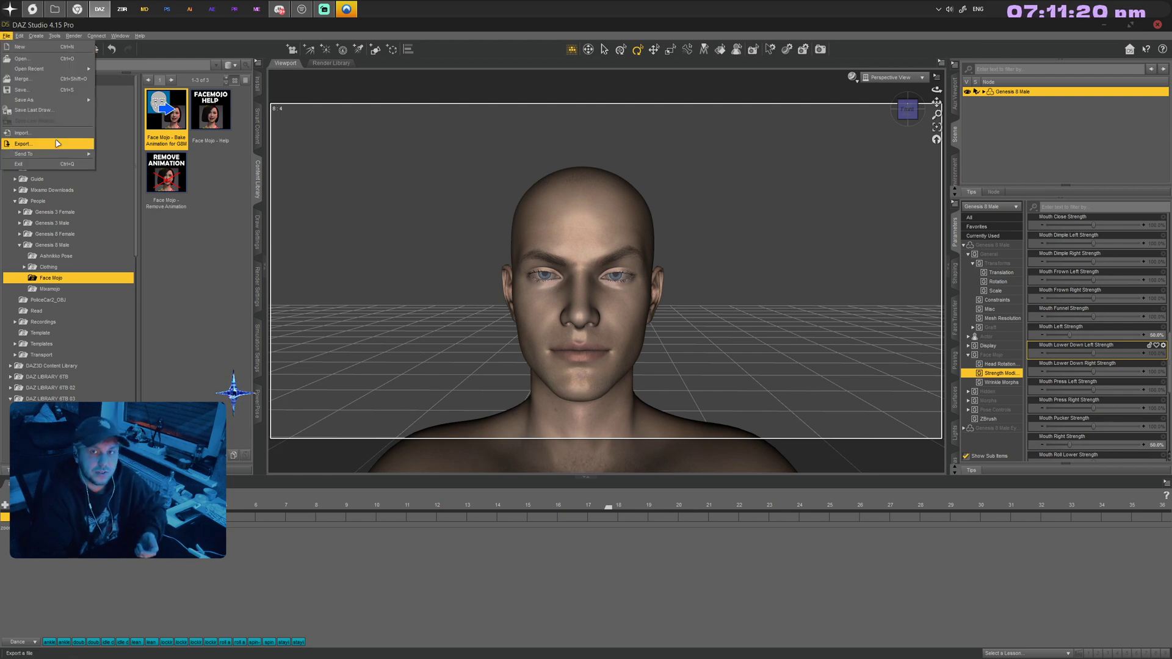
key("Escape")
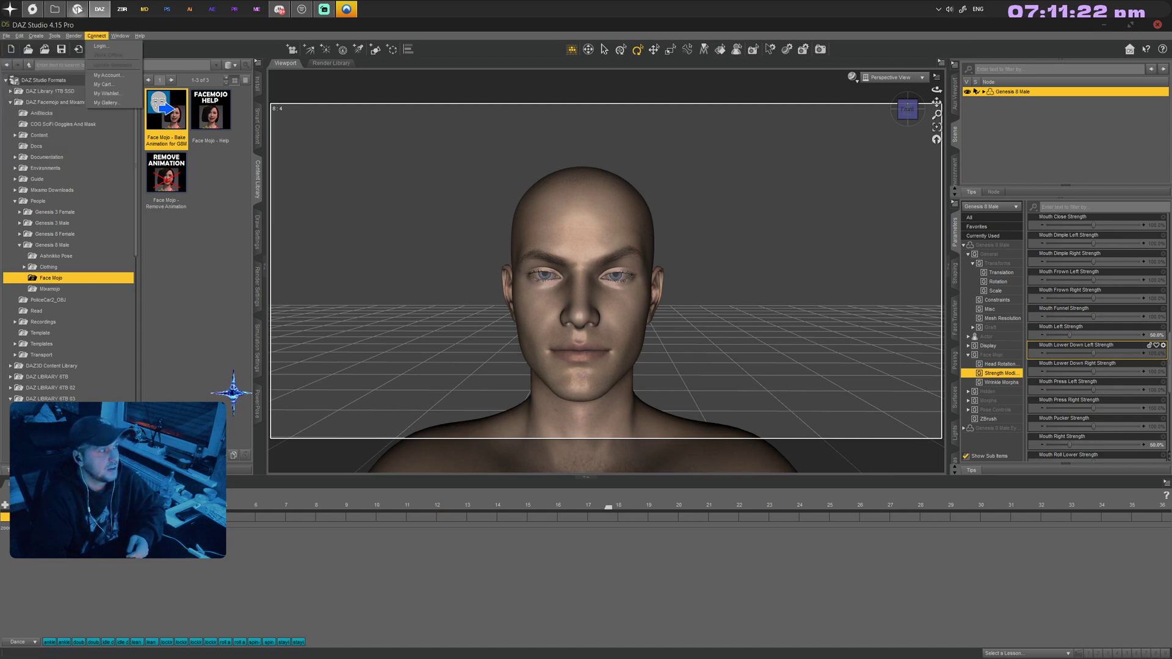
left_click(77, 9)
- Scroll the Patreon creator page, then move to the Face Mojo iOS App page
left_click(604, 25)
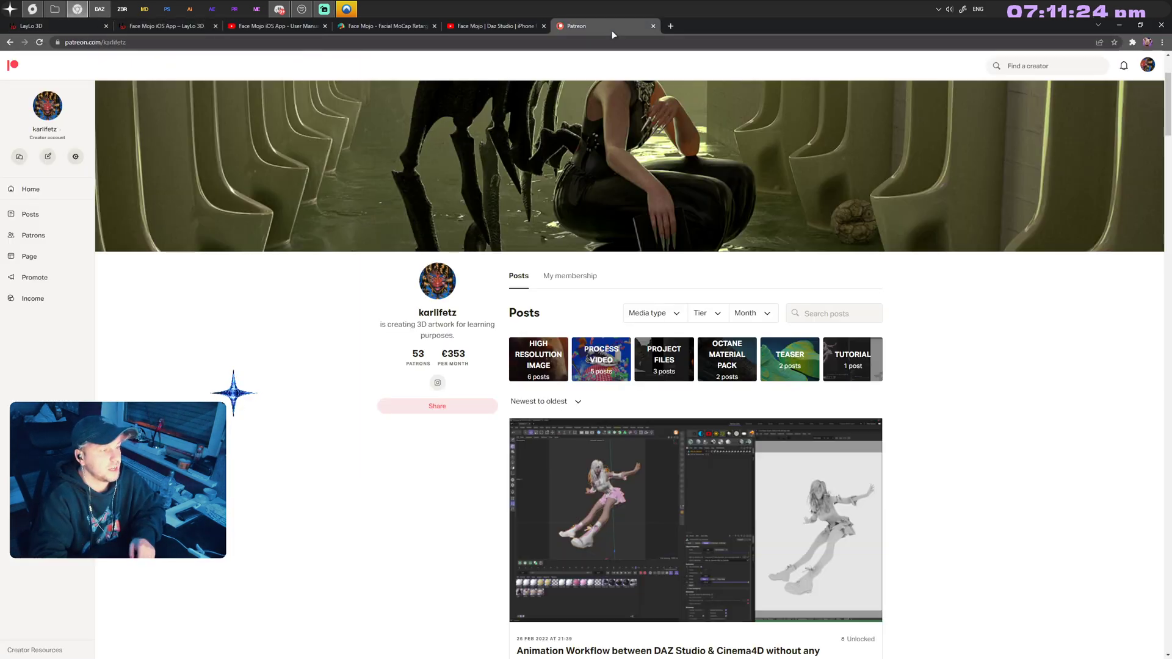
scroll(518, 421, "down", 1)
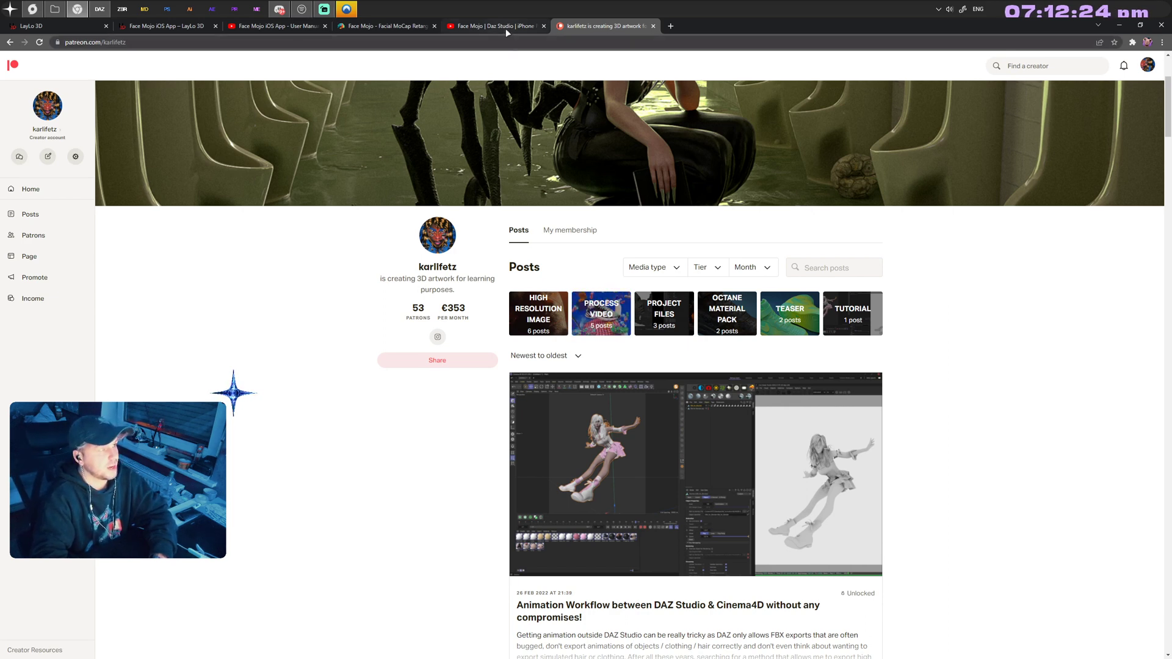
left_click(504, 27)
- Move from the Face Mojo iOS App page to the My Daz 3D Products page and browse its product grid
left_click(159, 26)
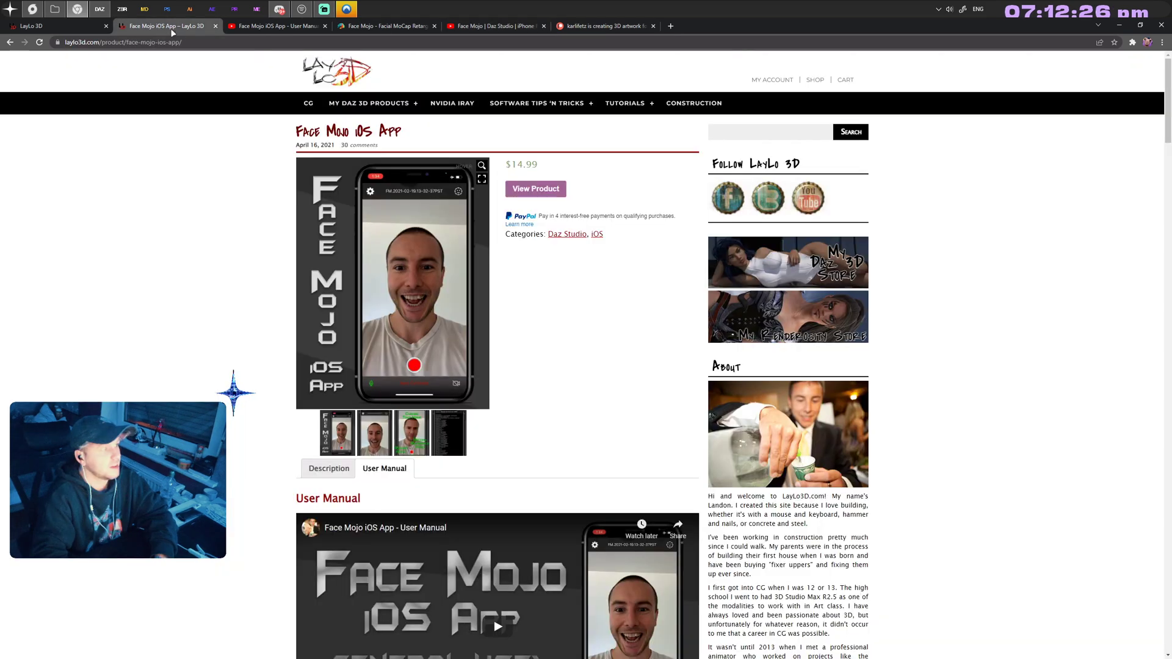
mouse_move(386, 109)
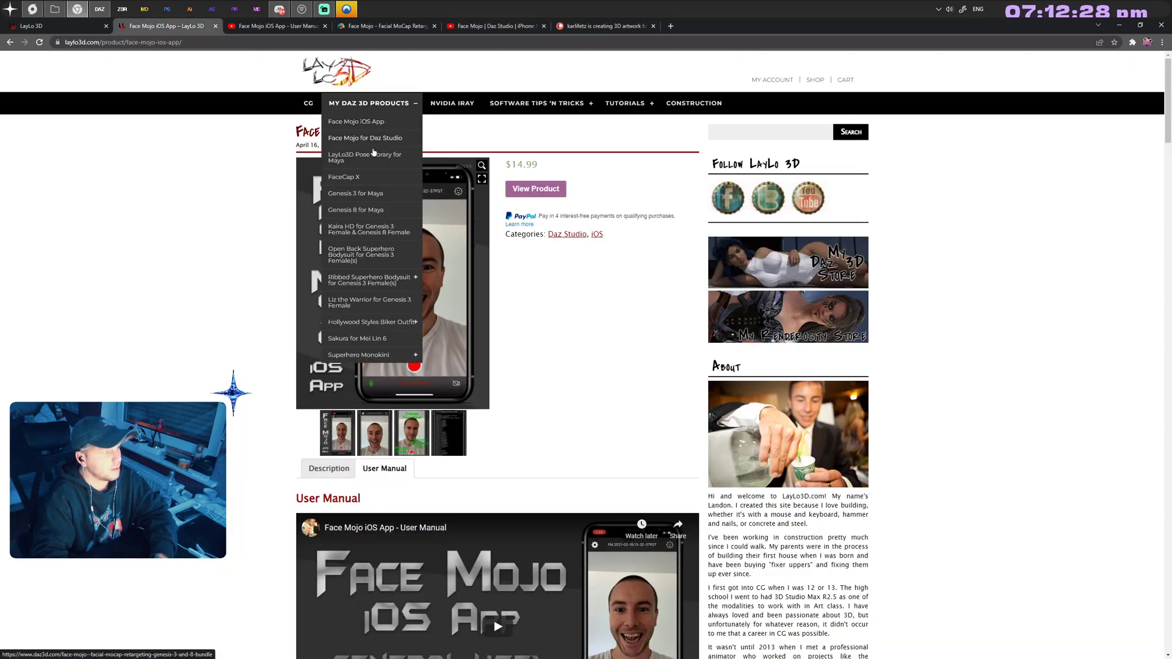
left_click(383, 105)
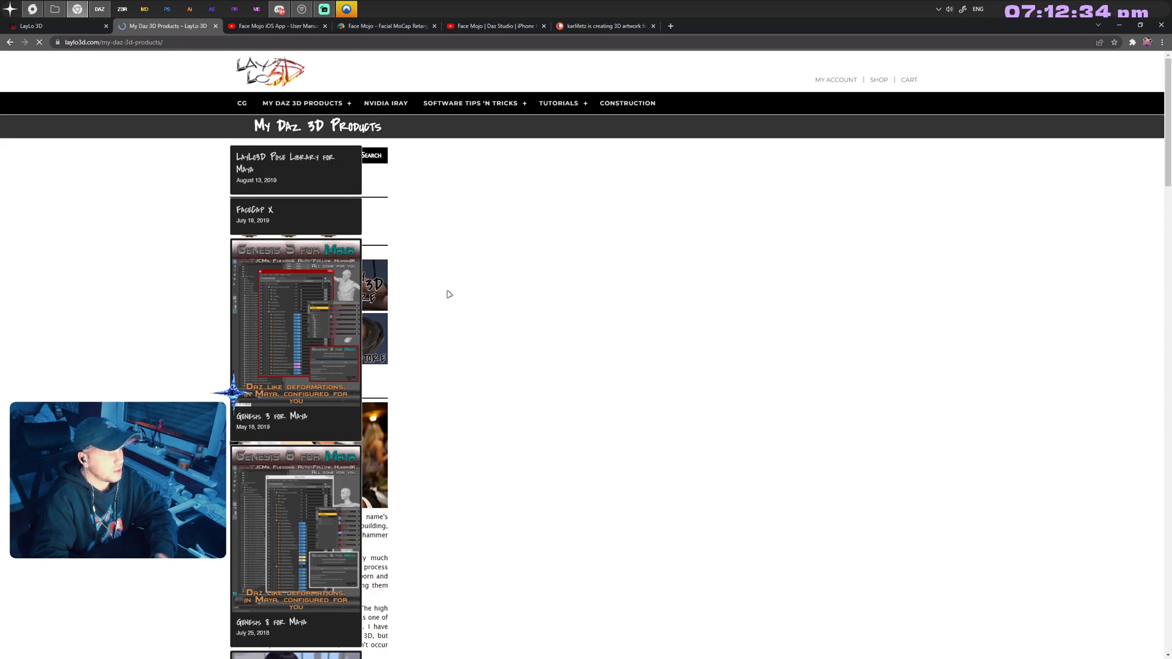
scroll(454, 298, "down", 5)
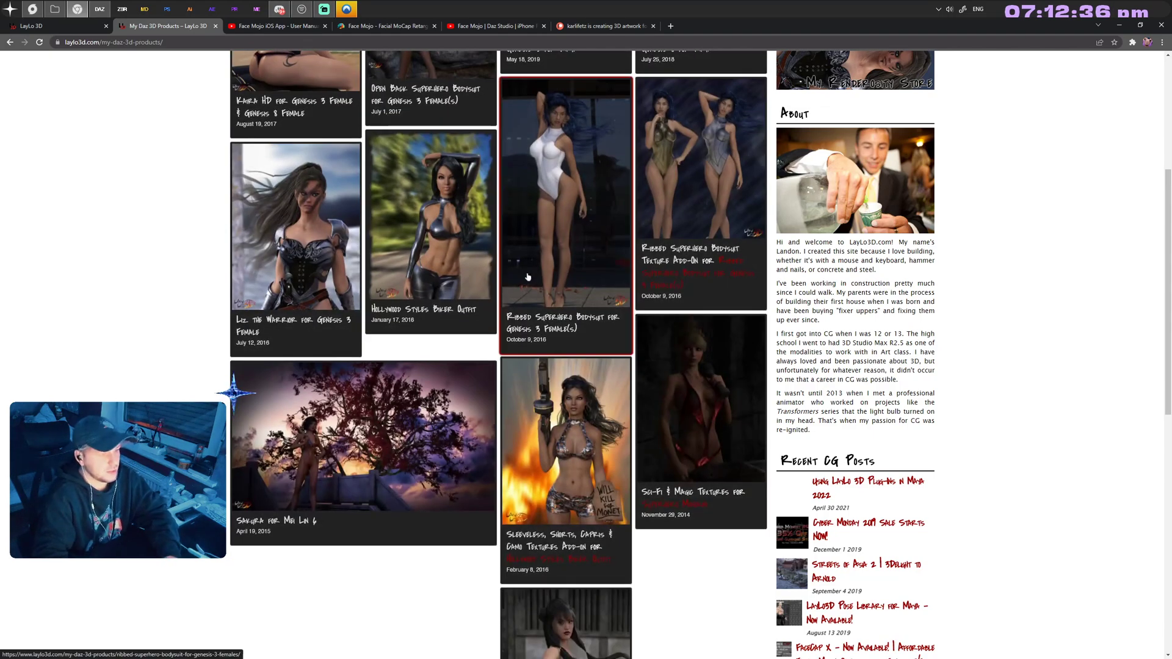
scroll(457, 317, "up", 5)
scroll(443, 355, "down", 9)
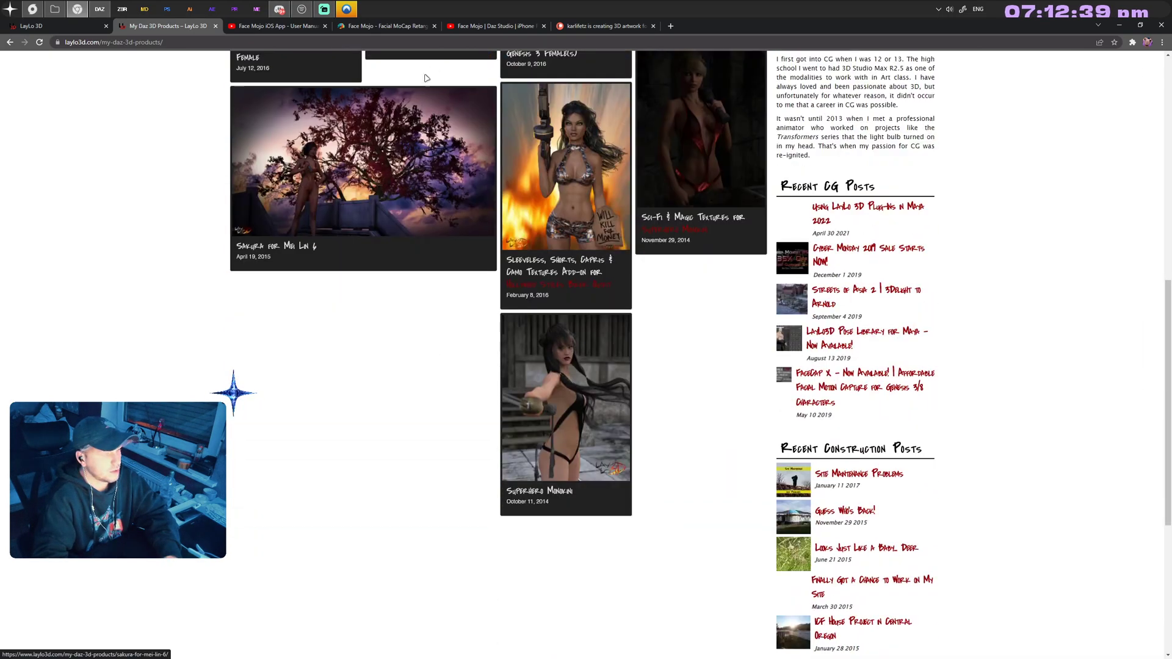
- Run a web search for 'Mocap Mojo' from the address bar
left_click(453, 39)
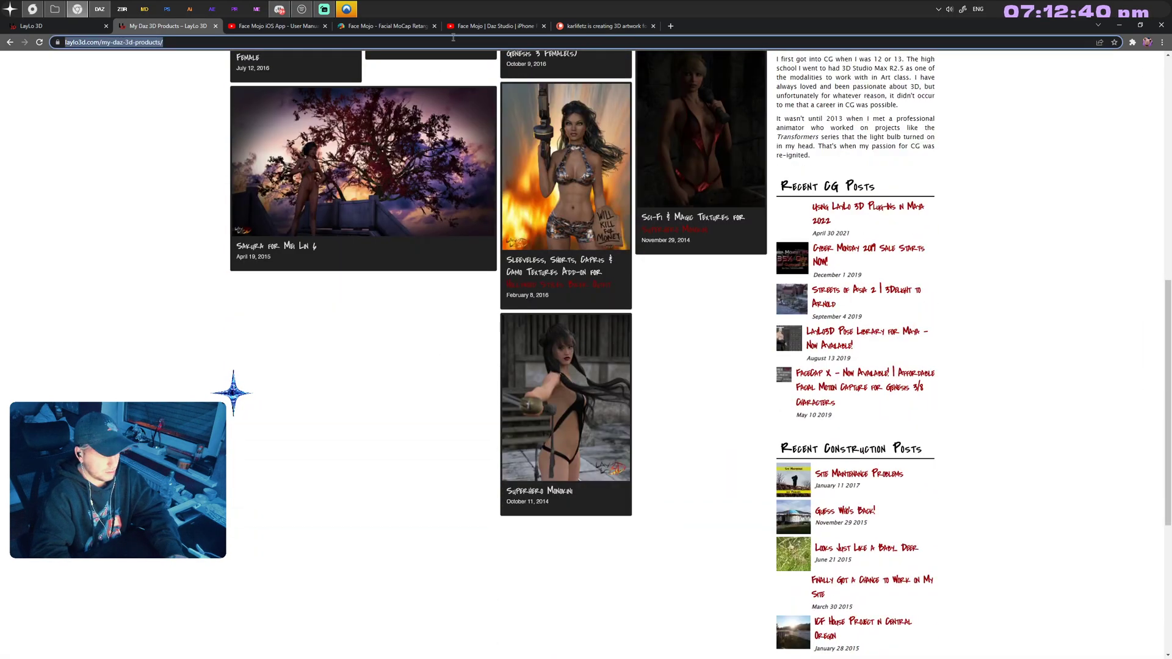
type("Mocap ")
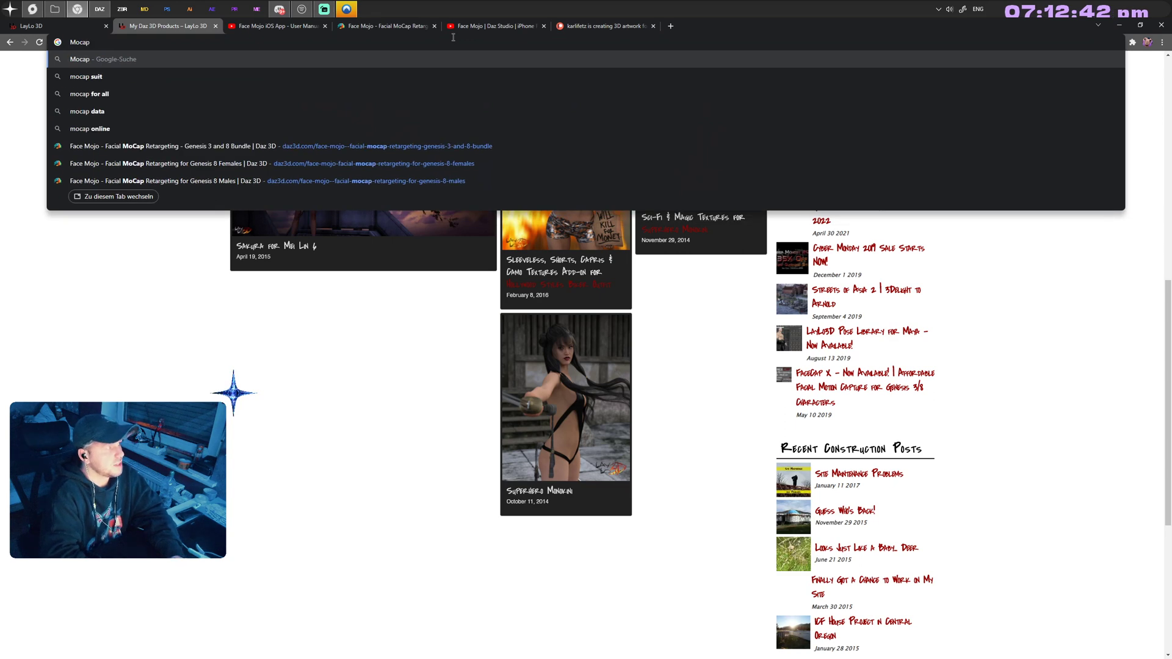
type("Mojo")
key("Return")
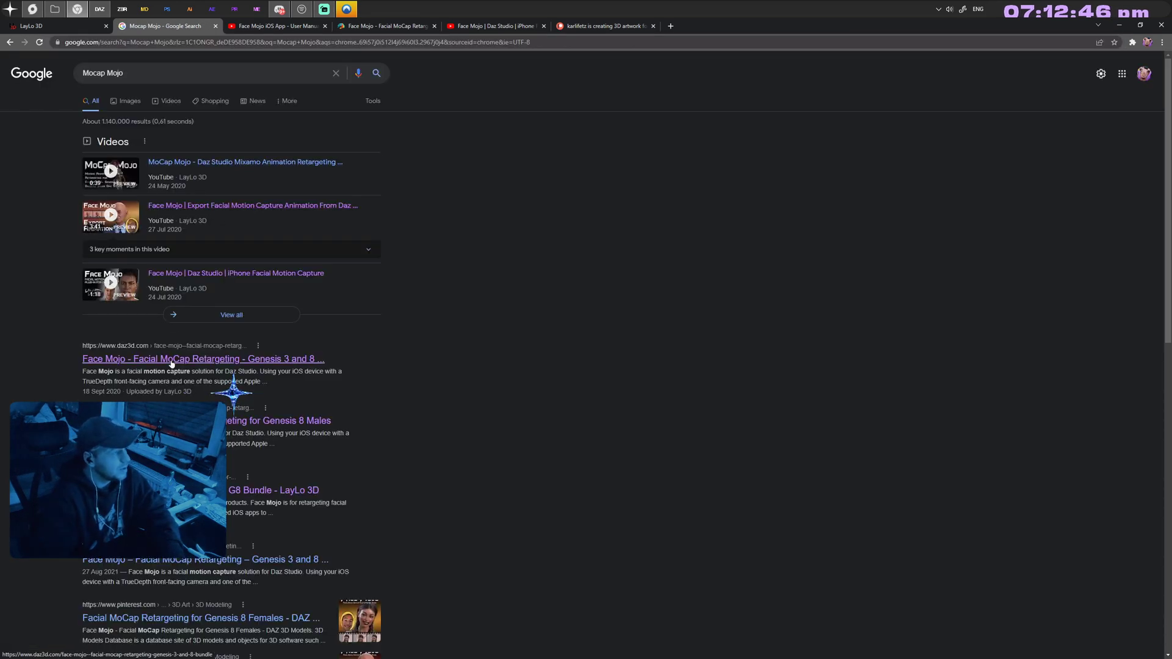
- Play the MoCap Mojo Mixamo retargeting demo to 0:25, pause it, and return to DAZ Studio
left_click(212, 161)
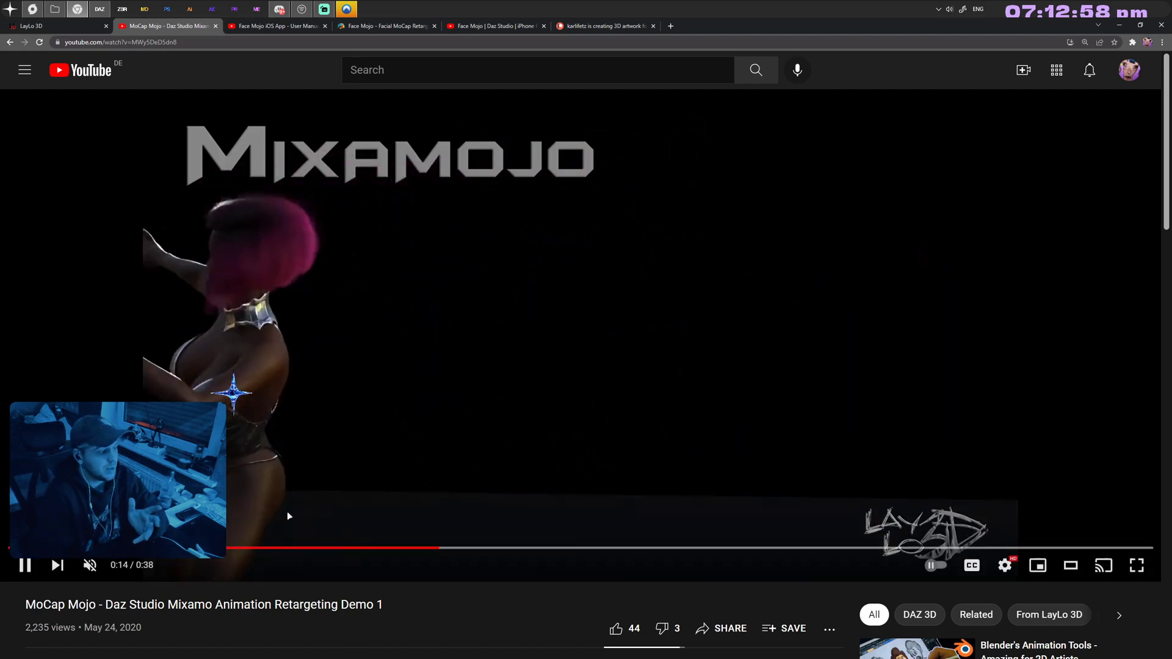
left_click(100, 10)
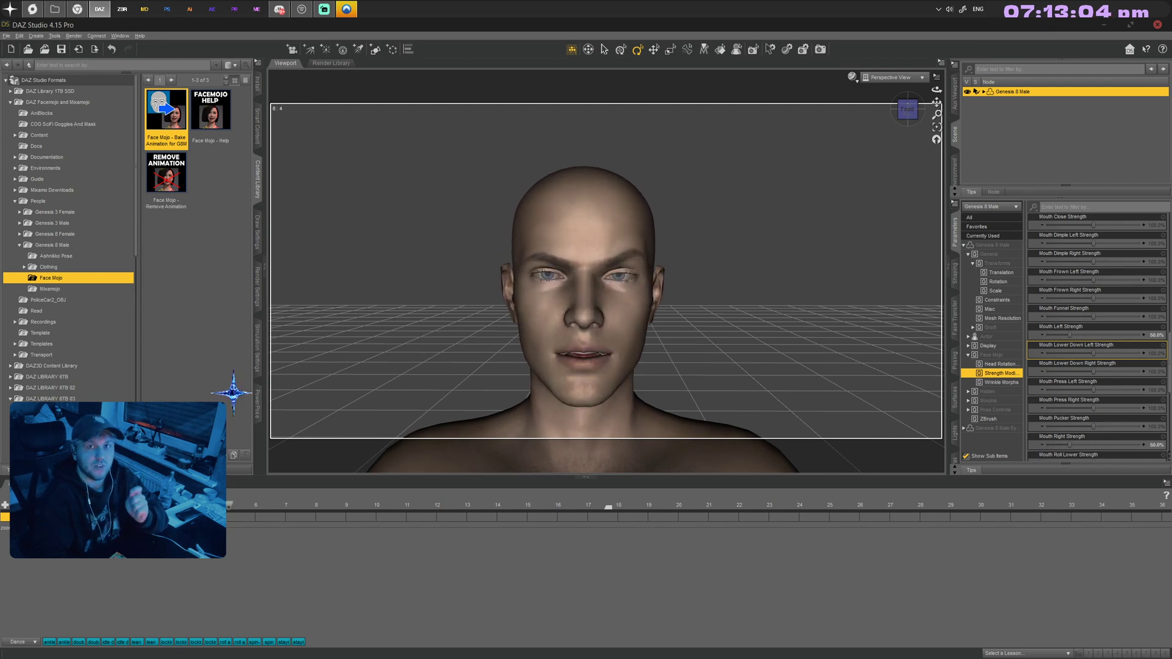
key("alt+Tab")
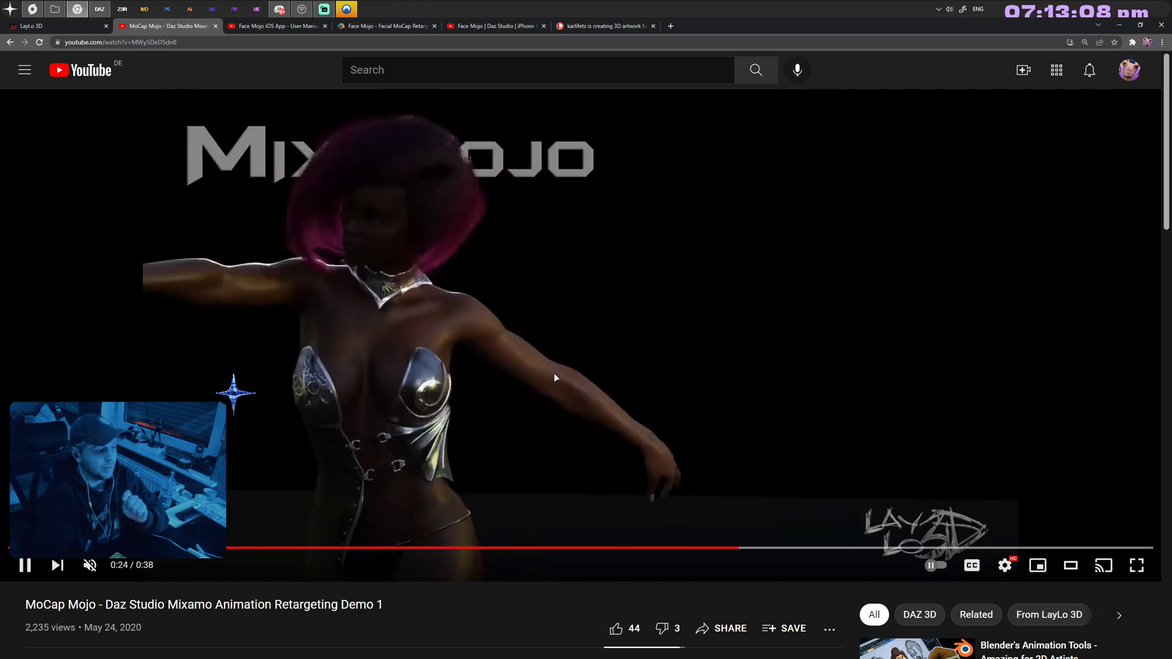
left_click(555, 374)
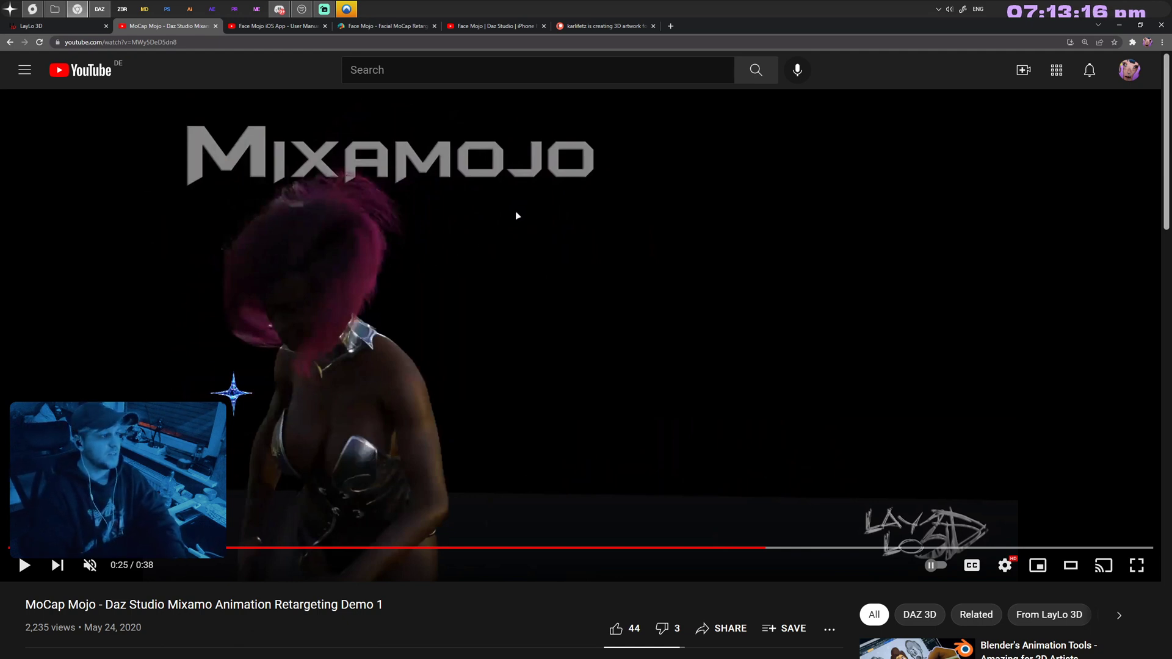
left_click(99, 9)
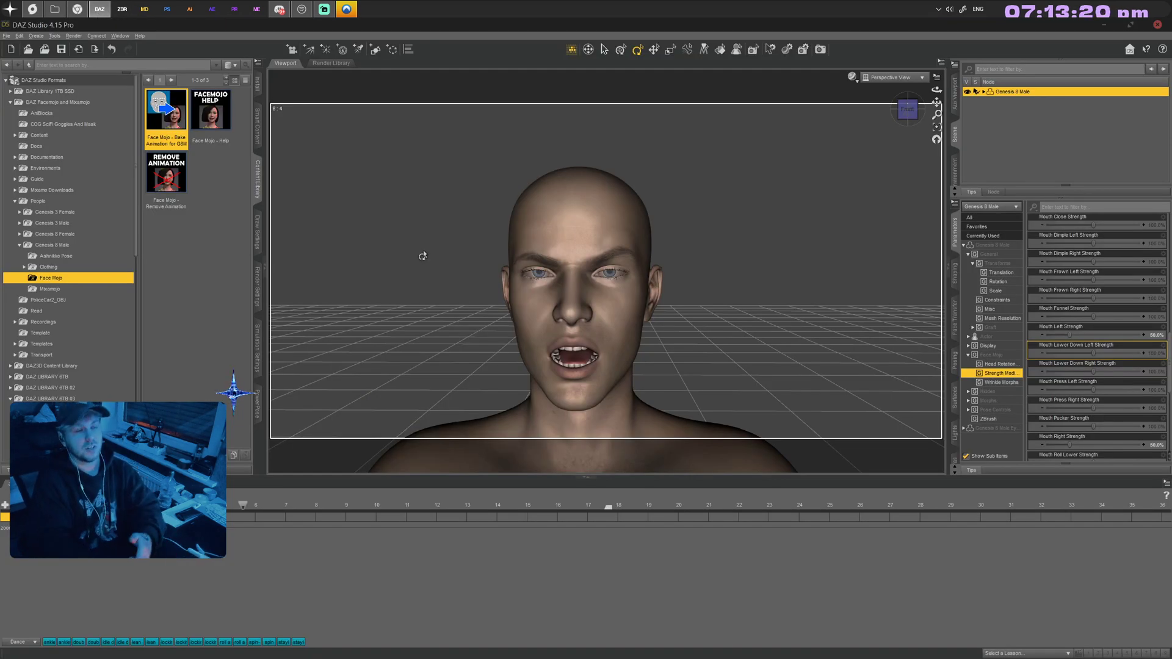